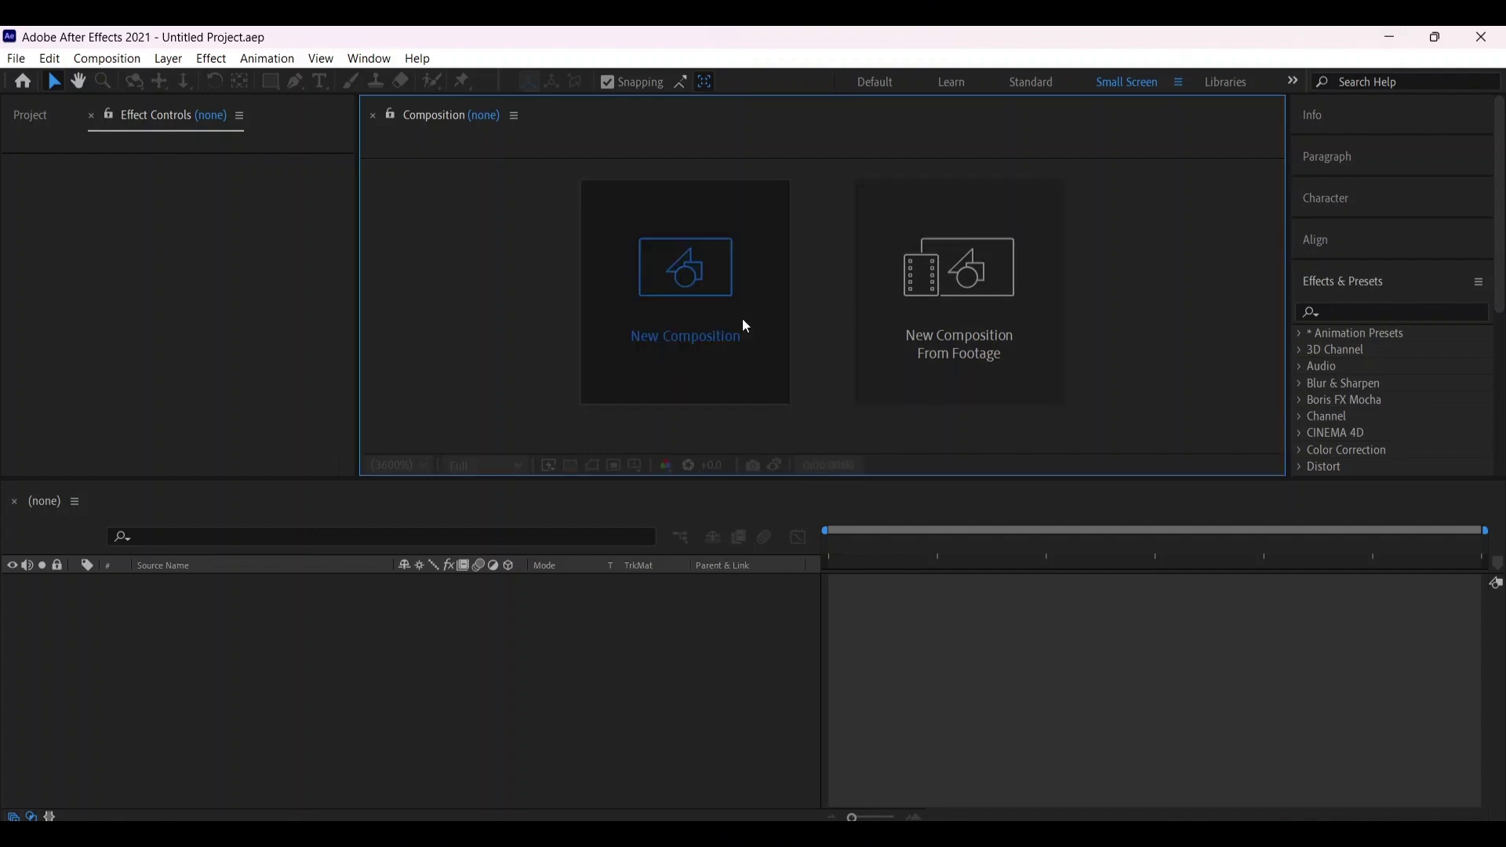
Create a 1080×1080, 10-second composition named 'render'
left_click(743, 322)
type("render")
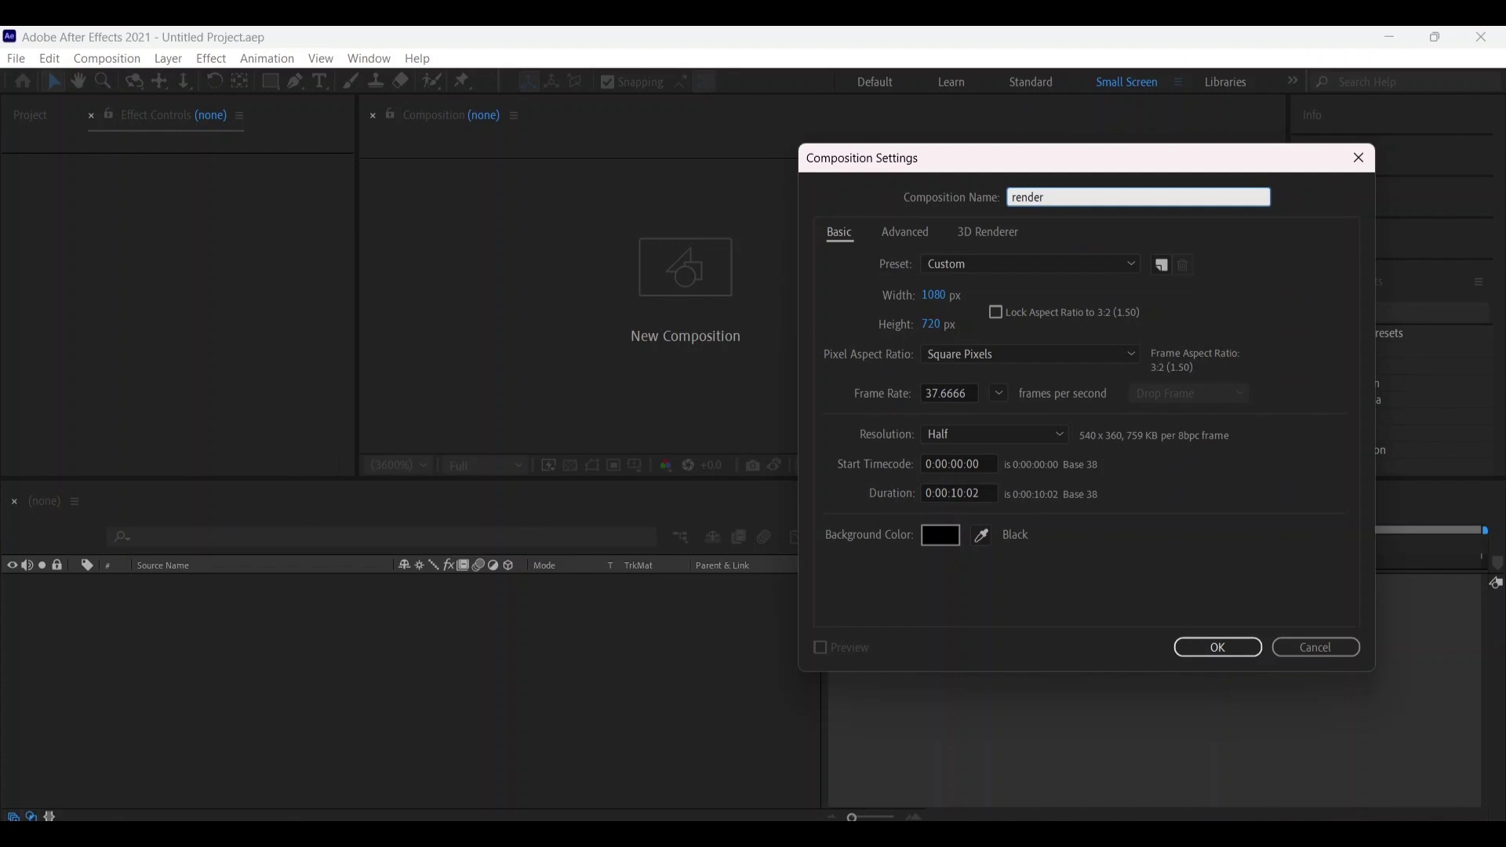
left_click(930, 324)
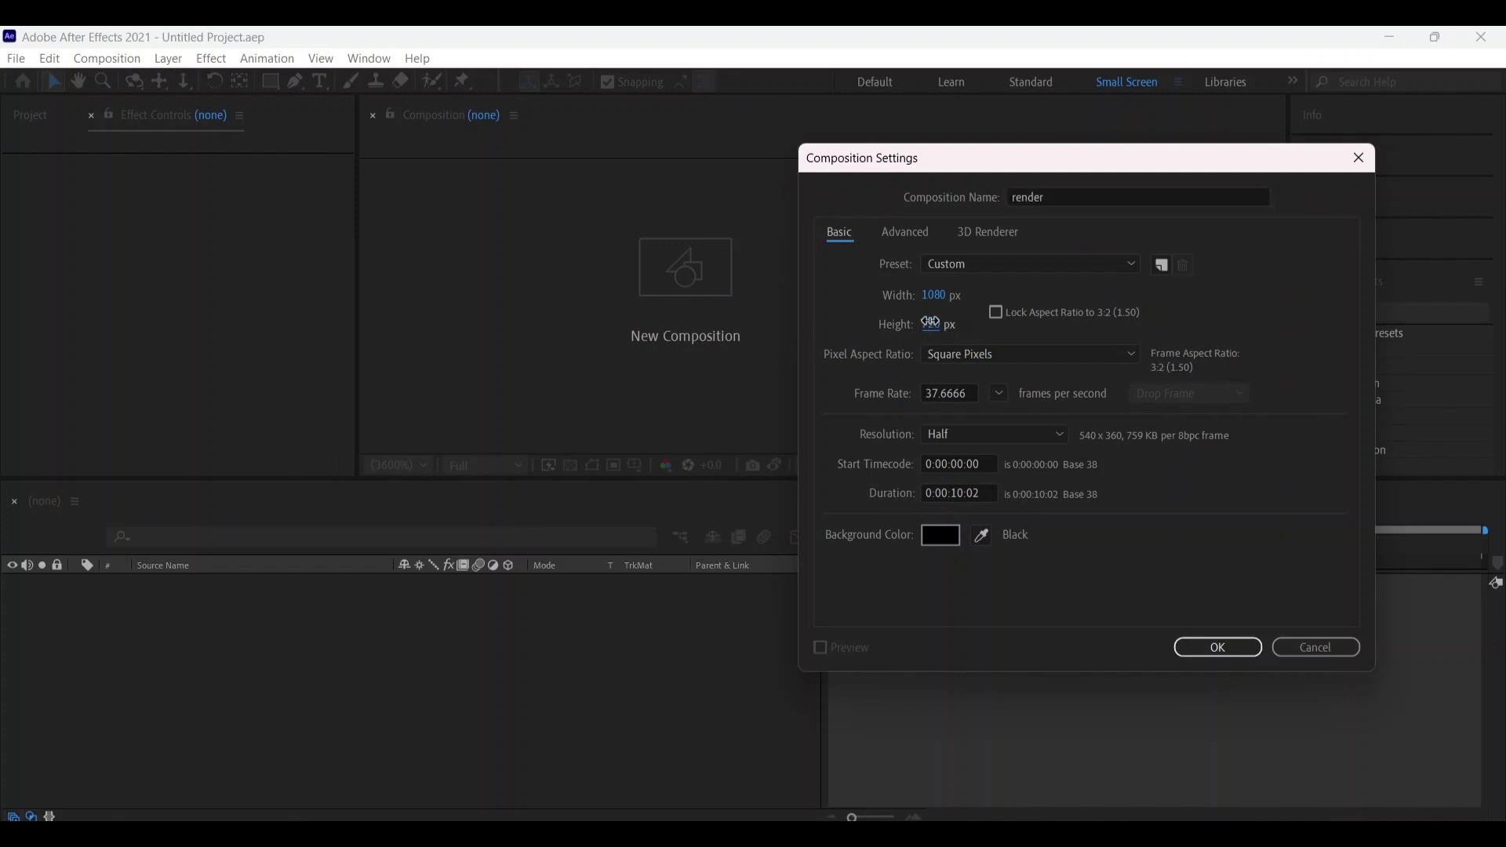
type("1080")
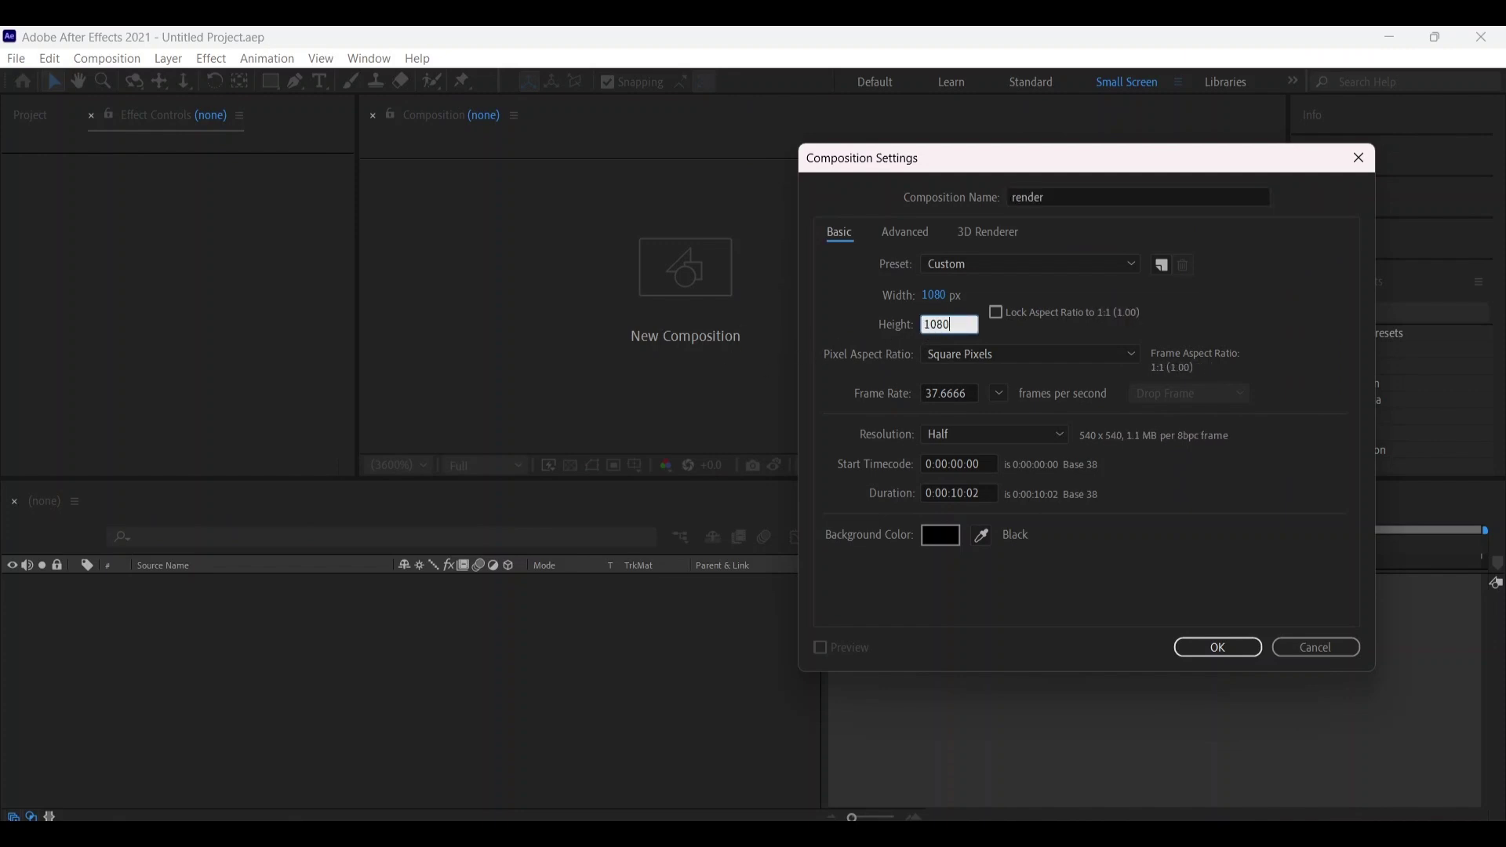
left_click(972, 488)
key("BackSpace")
type("0")
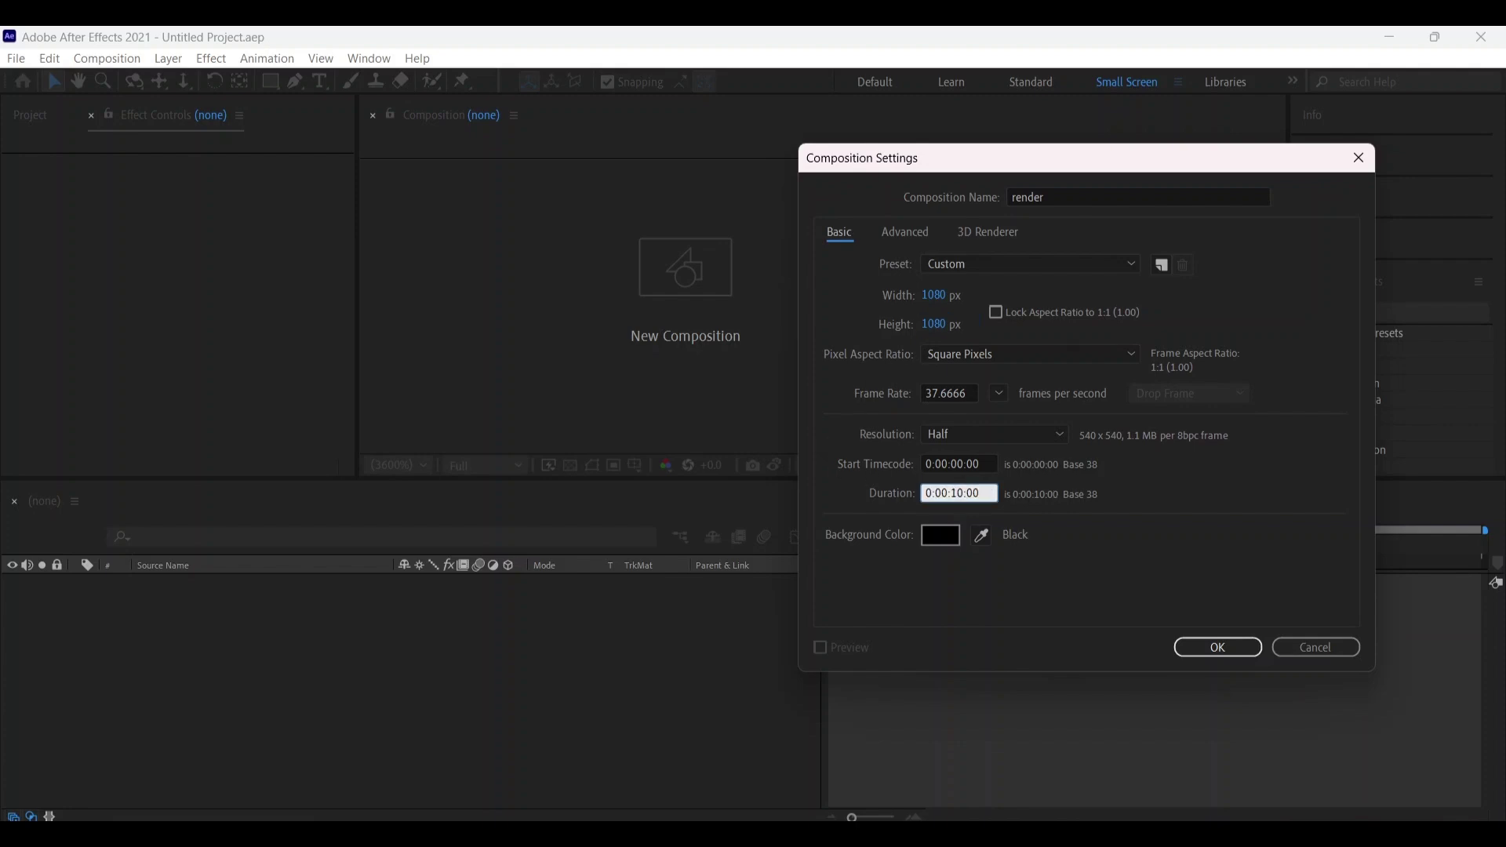
key("Return")
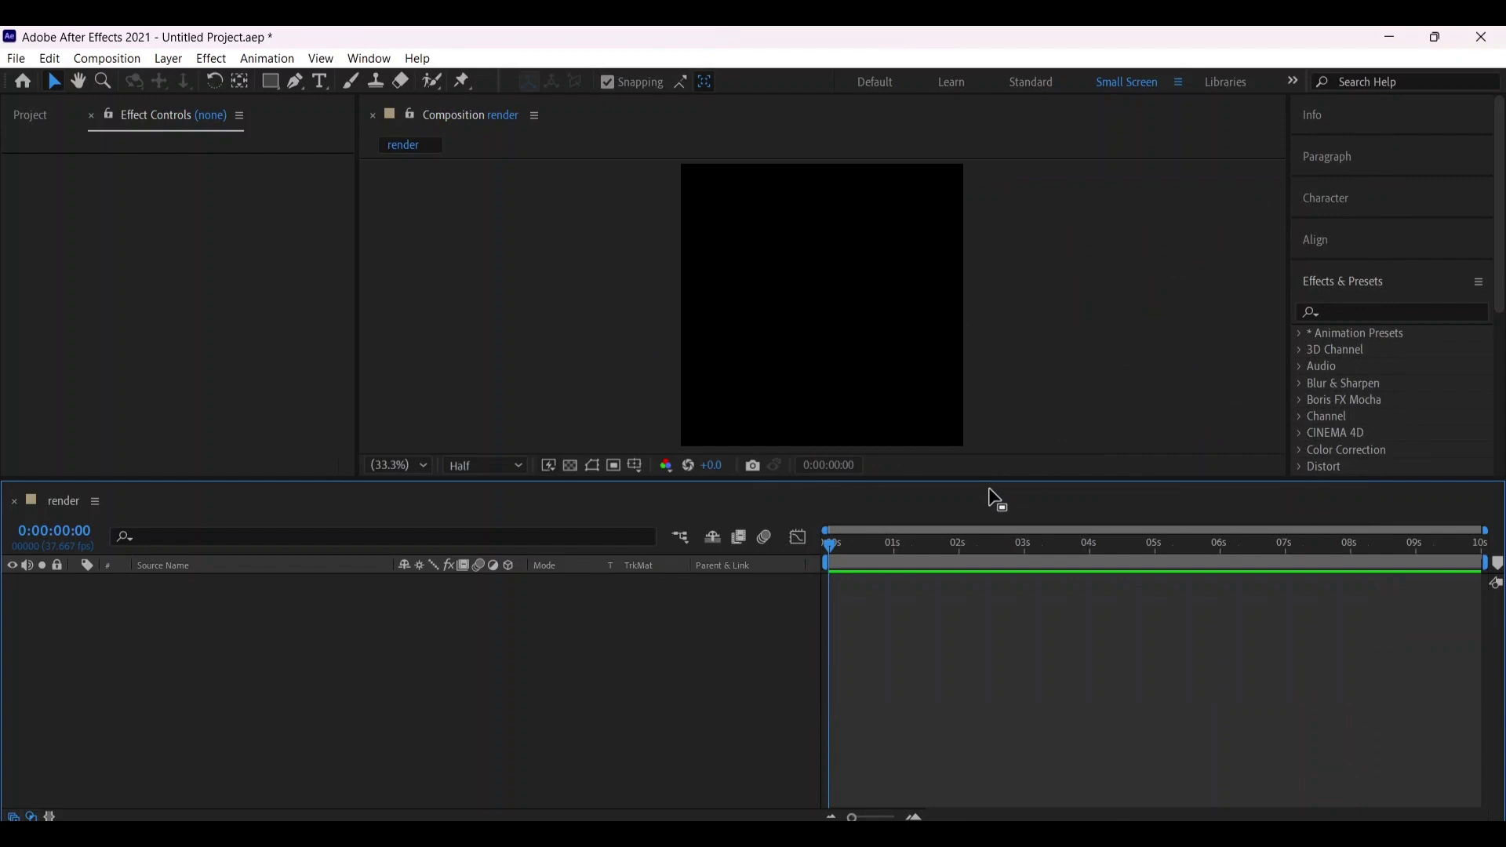
Create a second matching composition named 'text'
key("ctrl+n")
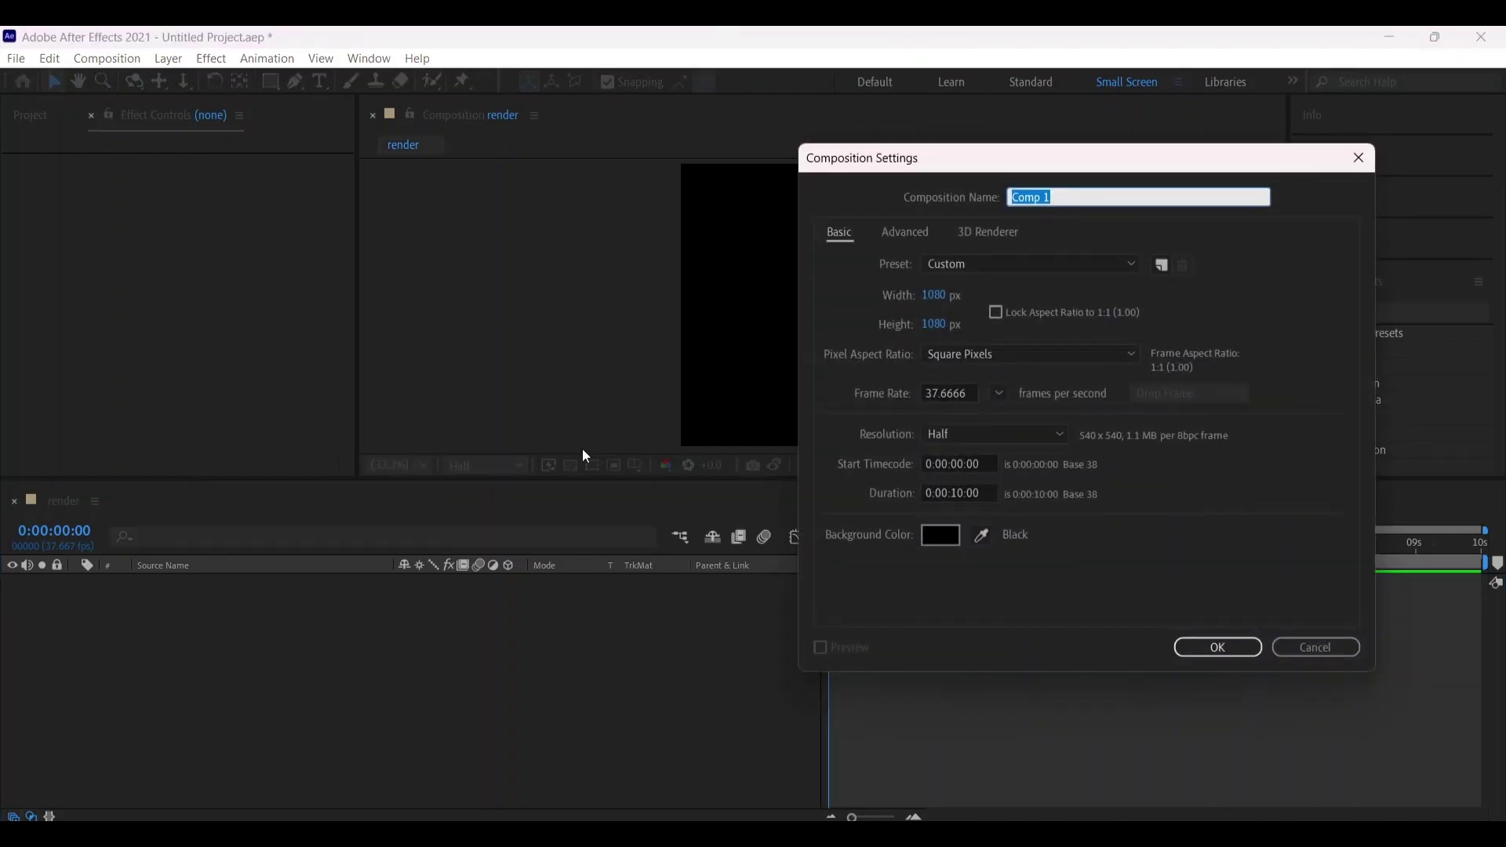
key("BackSpace")
type("text")
key("Return")
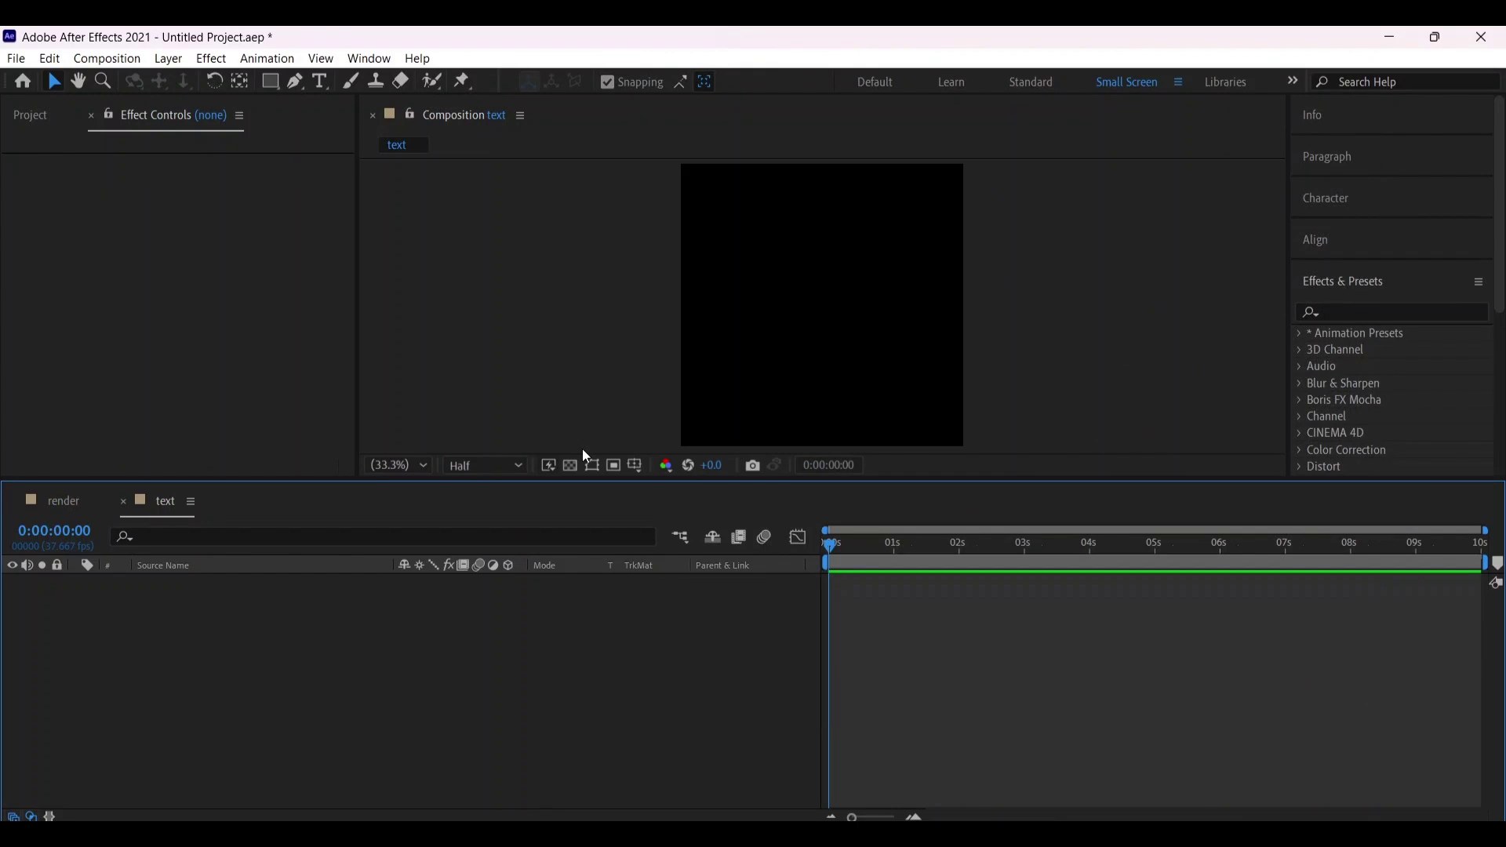
Add a text layer reading 'CUBE' to the text composition
left_click(316, 81)
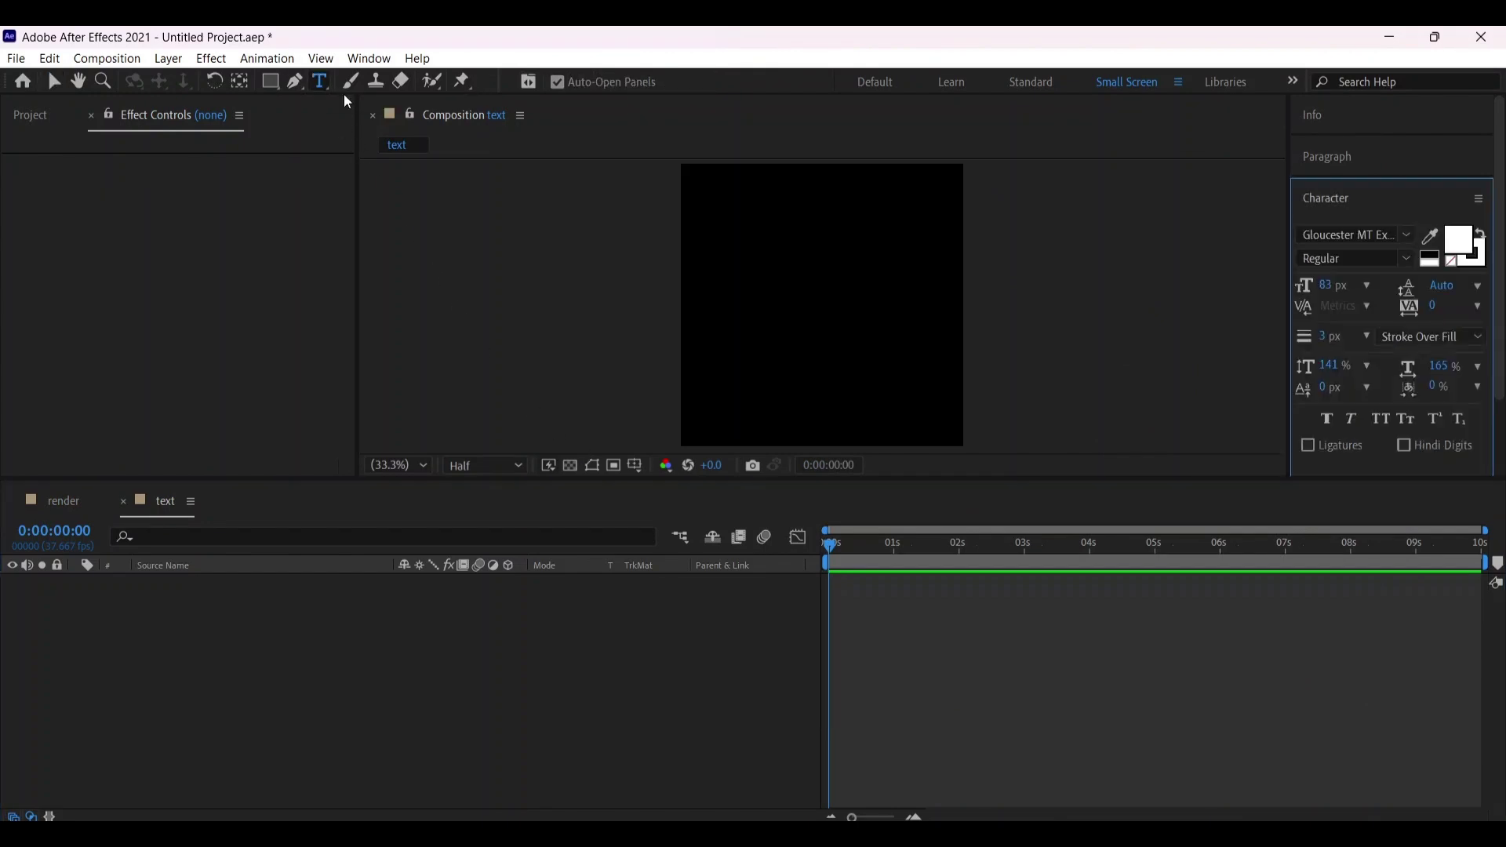
left_click(743, 279)
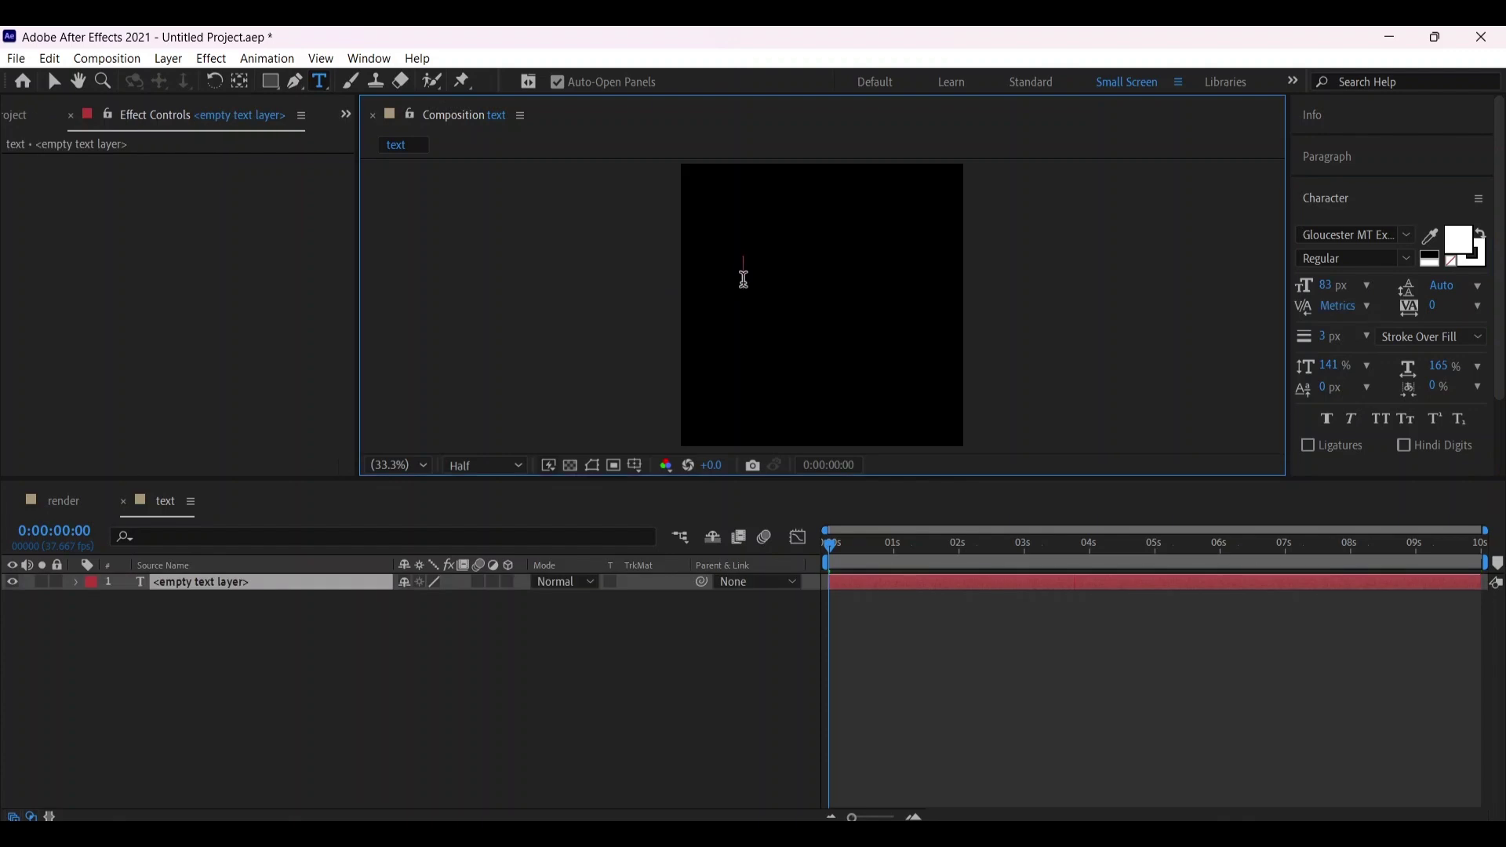
type("CUBE")
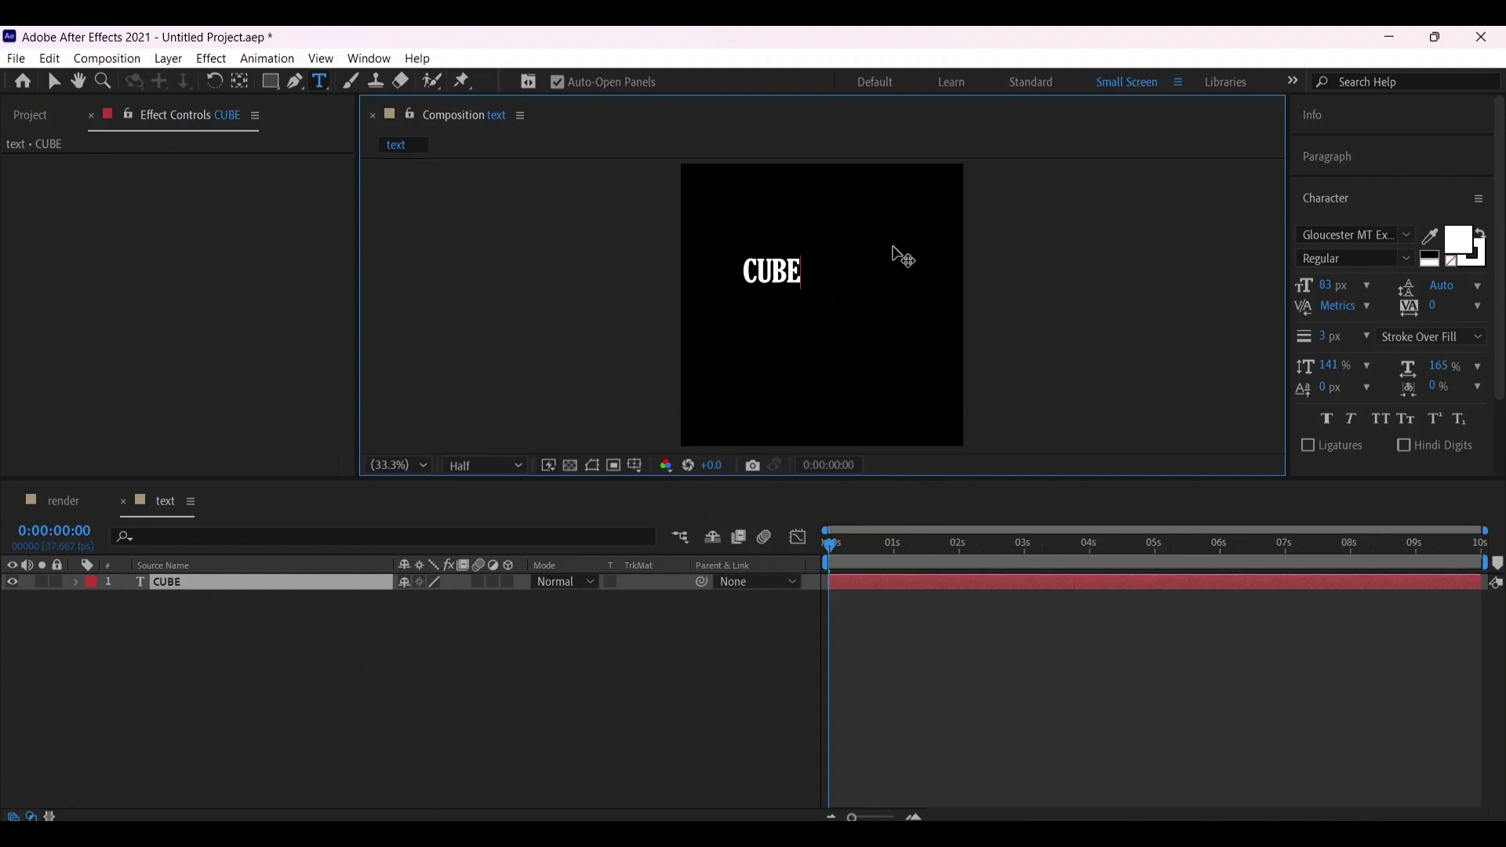
Set the CUBE text's font to Impact
left_click_drag(796, 273, 737, 275)
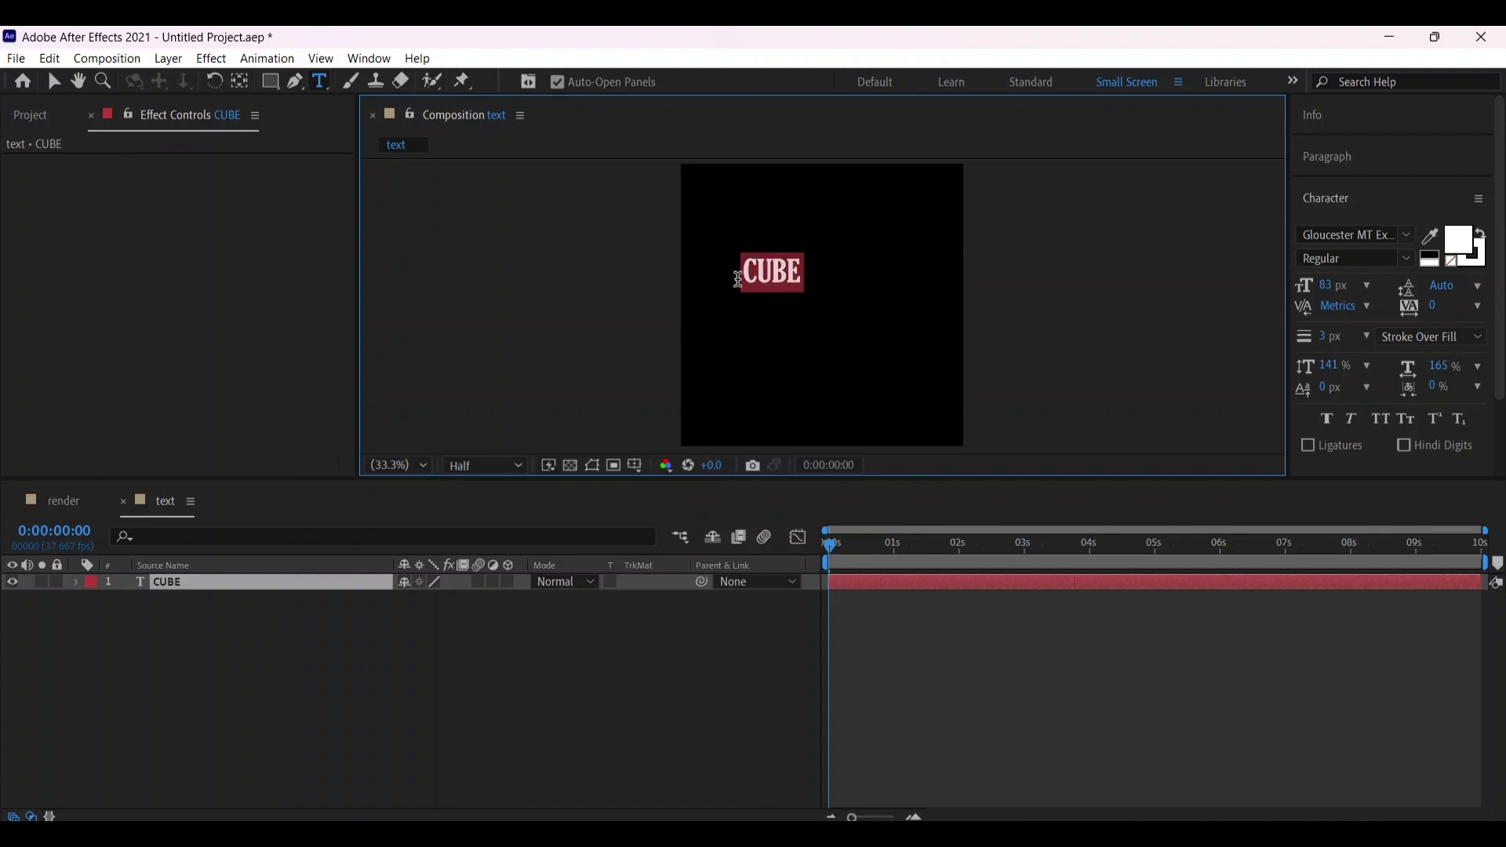
left_click(1406, 235)
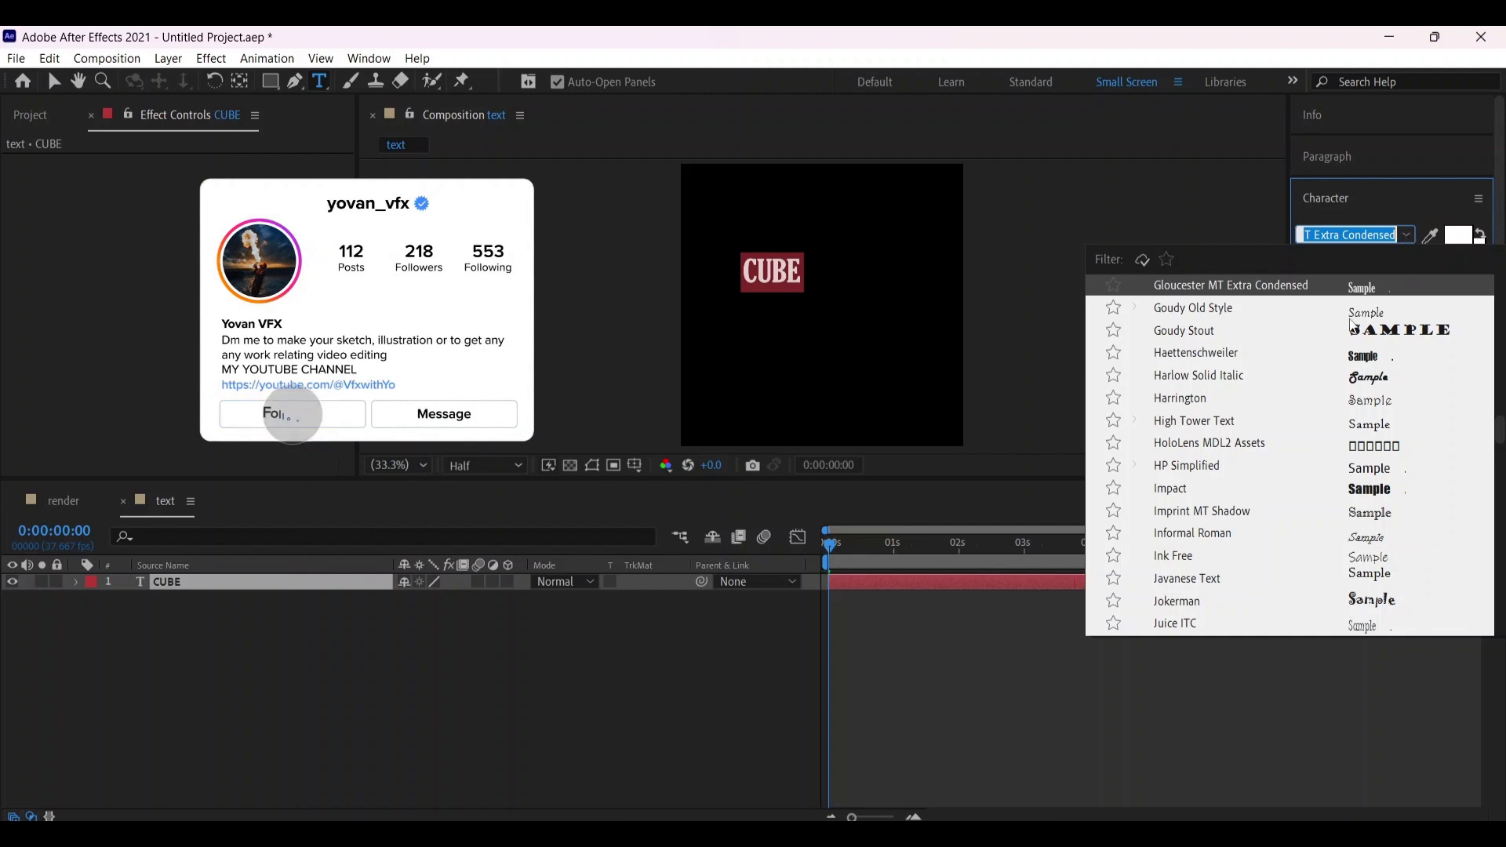
left_click(1378, 491)
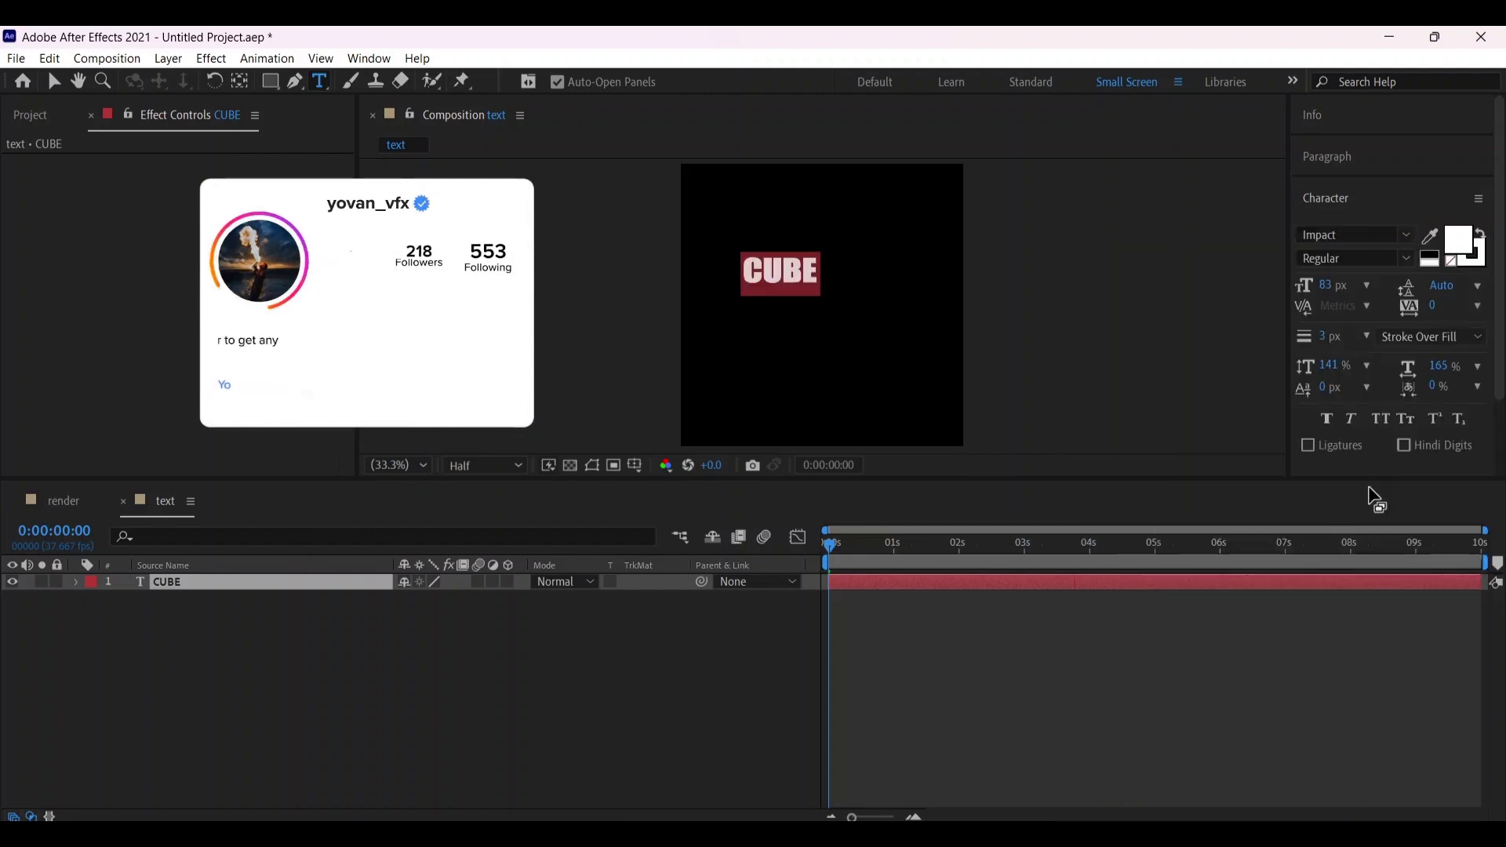
left_click(350, 587)
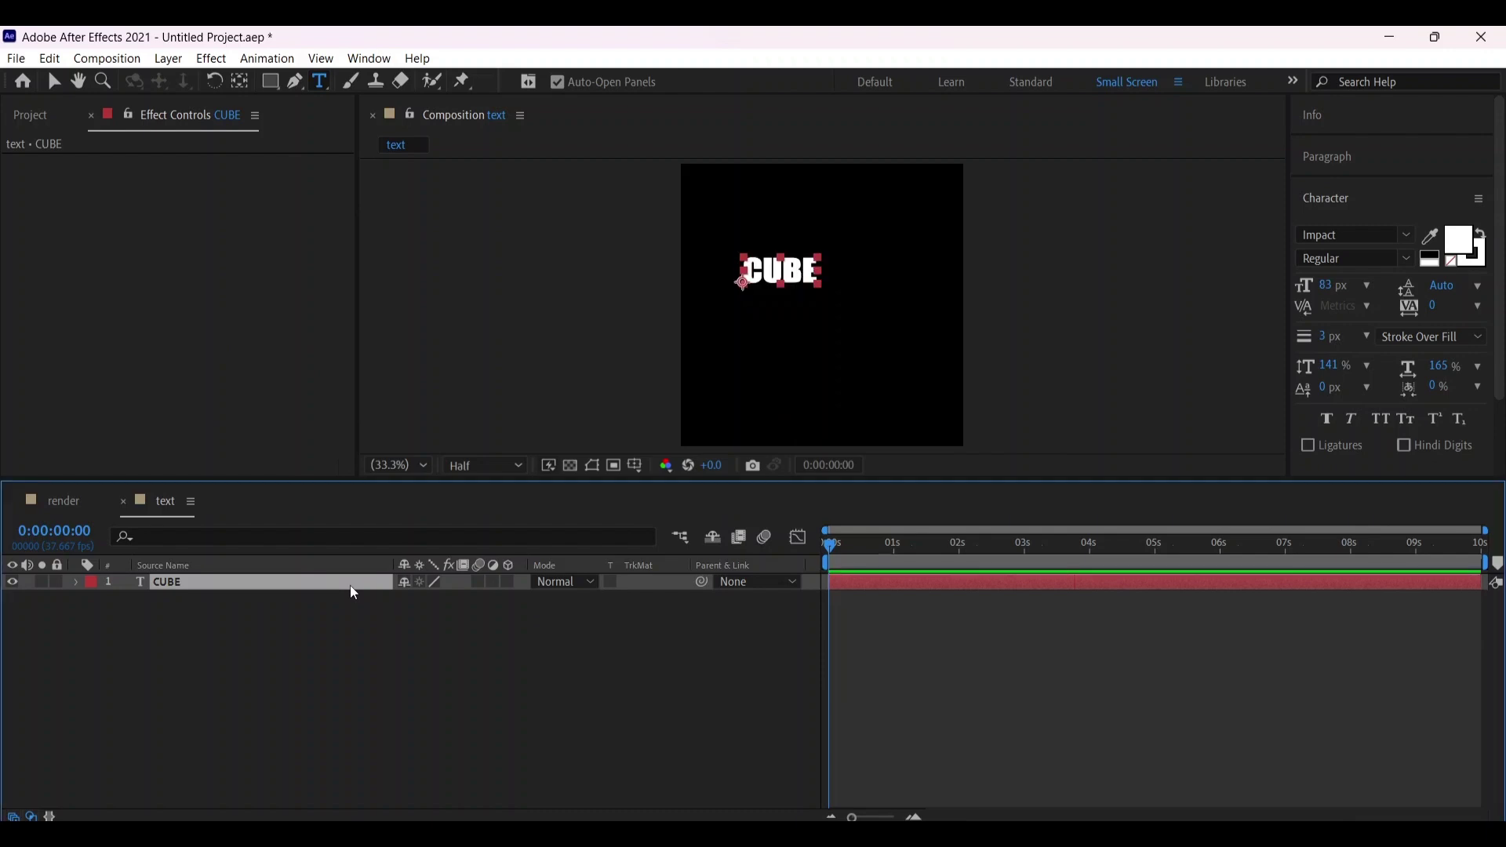
Scale the CUBE layer up to 380%
key("s")
key("v")
left_click_drag(430, 598, 437, 608)
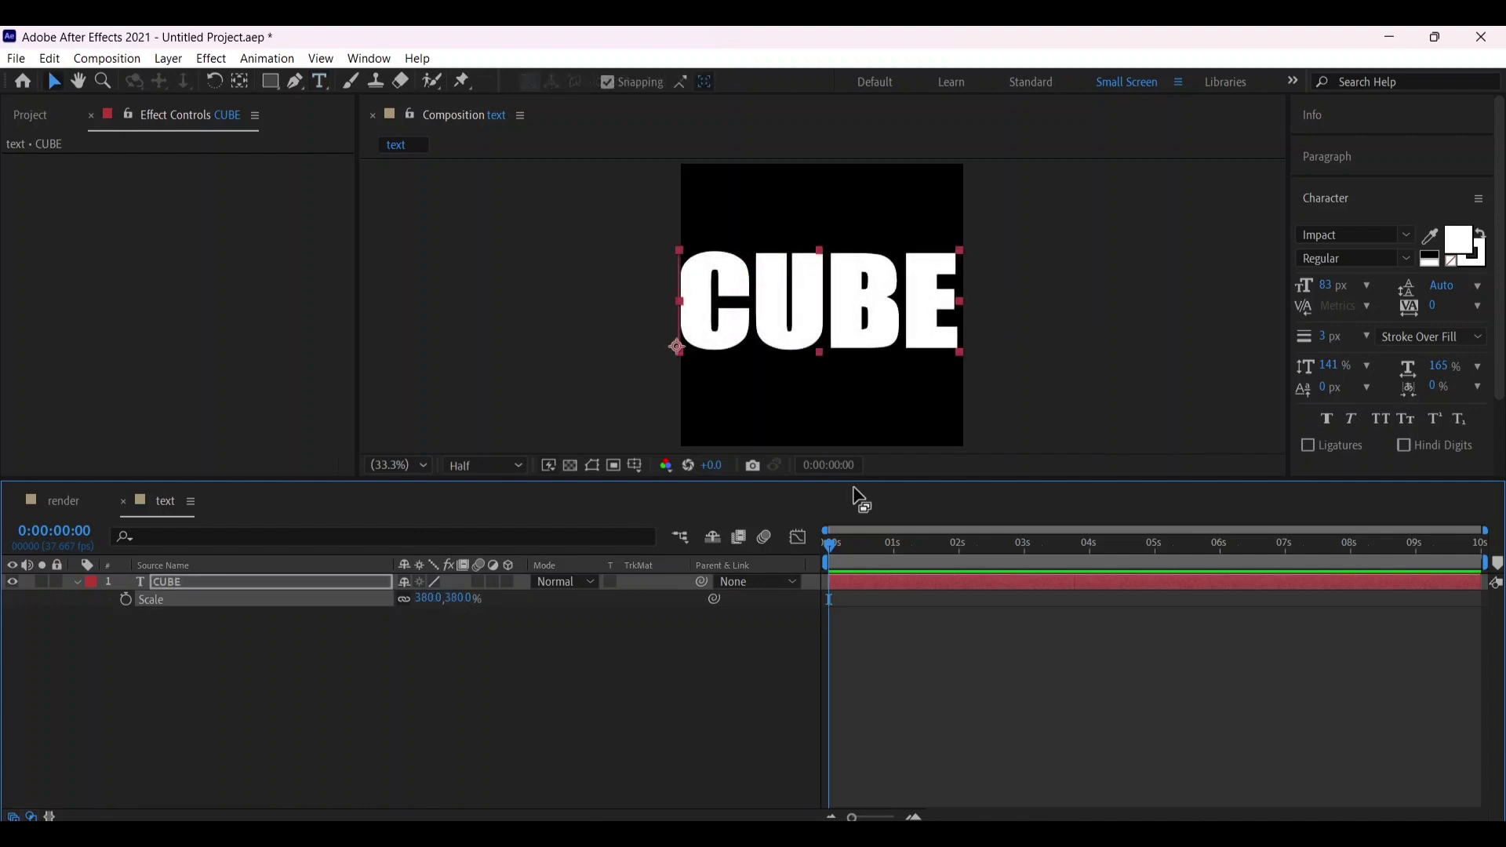
Centre CUBE horizontally and vertically in the composition with the Align panel
scroll(1367, 459, "down", 2)
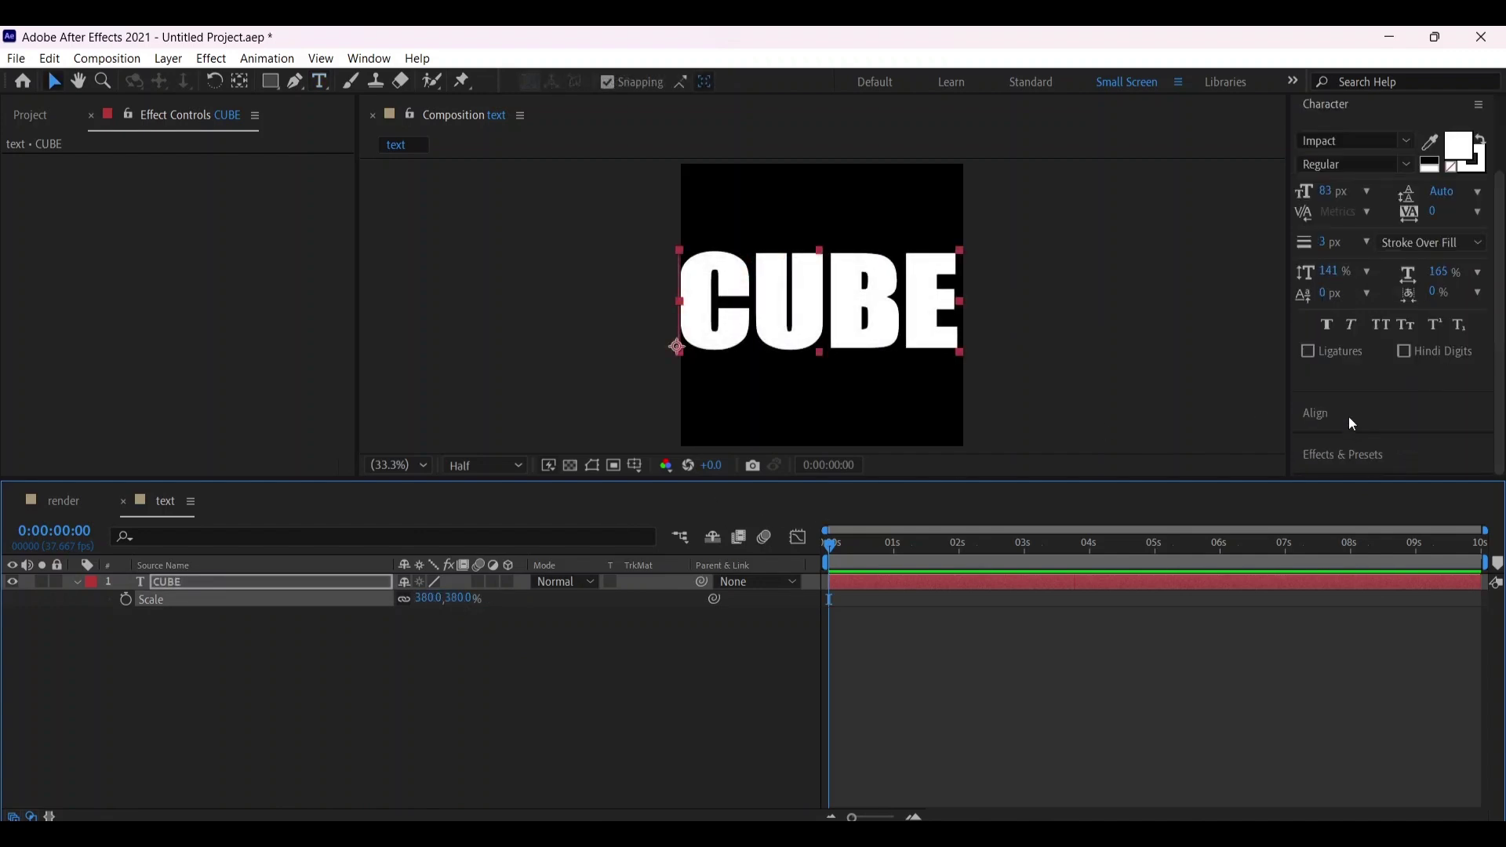
left_click(1351, 422)
left_click(1344, 296)
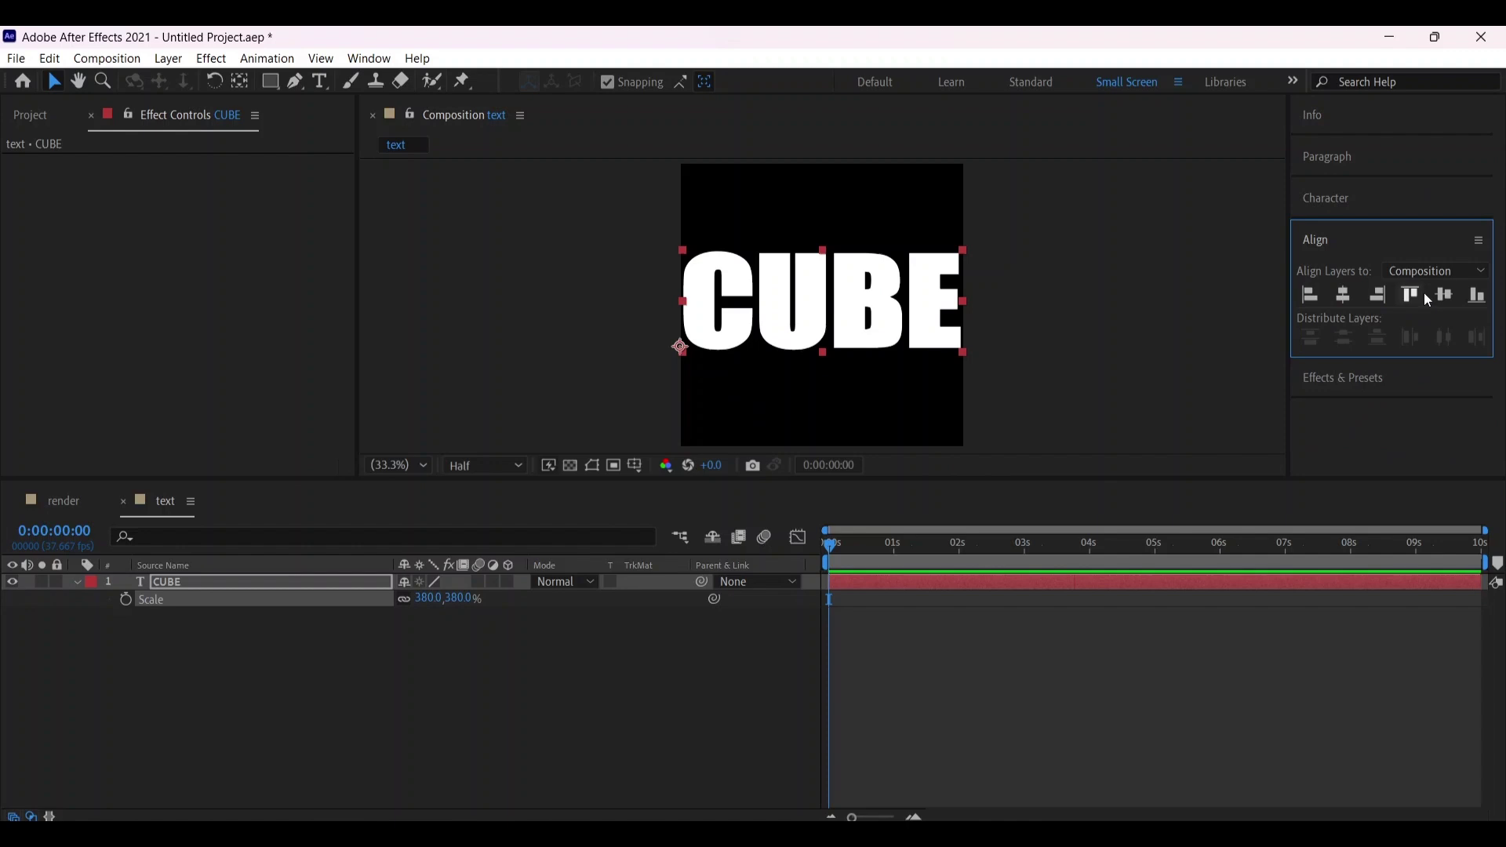
left_click(1443, 296)
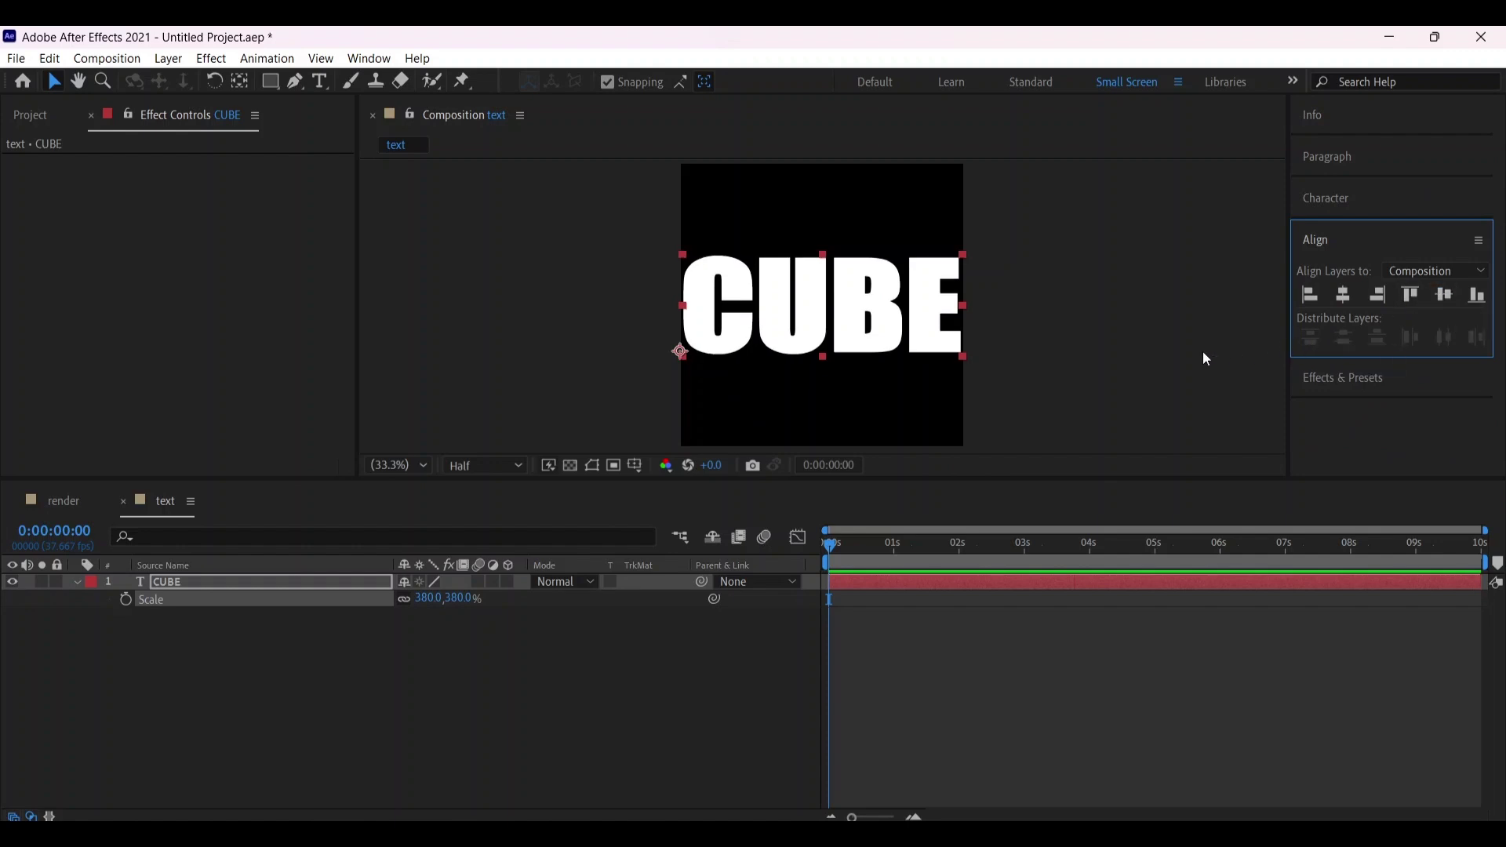
Shrink the text composition to 1080×392 px and set the viewer zoom to 50%
key("ctrl+k")
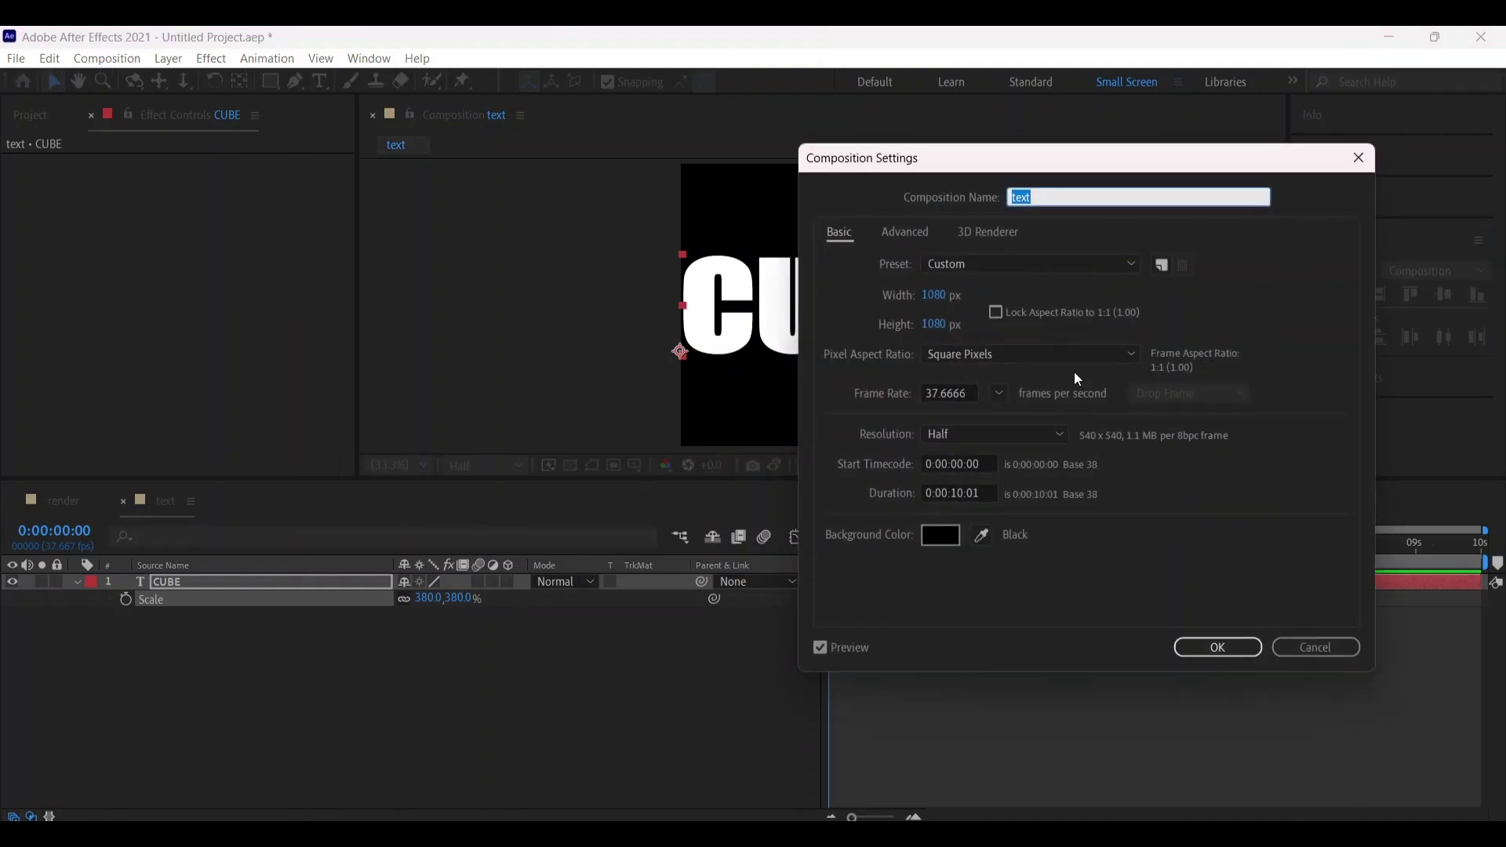
left_click_drag(1009, 171, 260, 159)
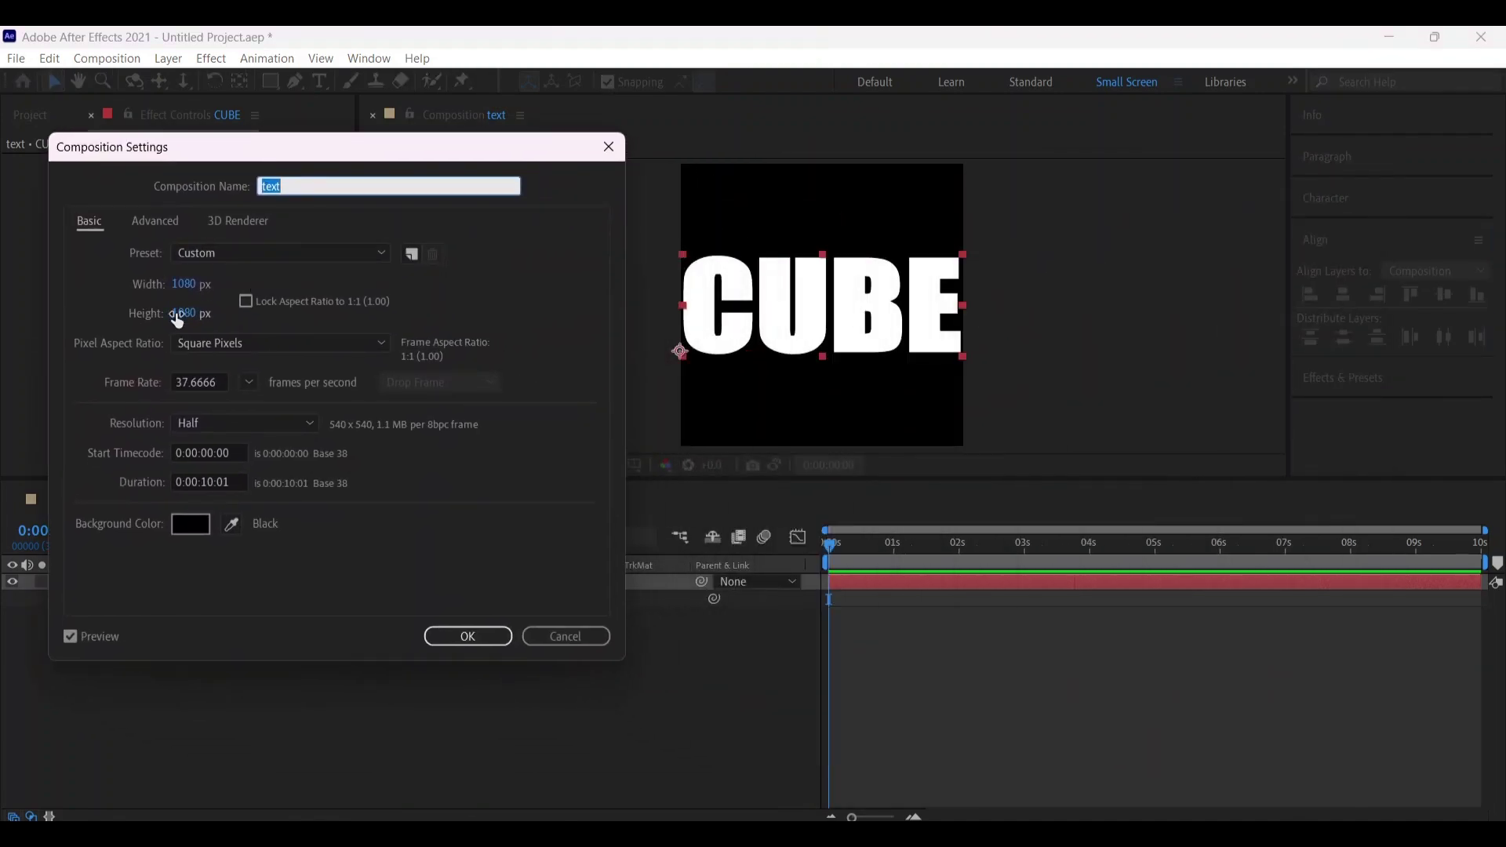
mouse_move(177, 318)
left_mouse_down()
mouse_move(149, 312)
mouse_move(188, 314)
left_mouse_up()
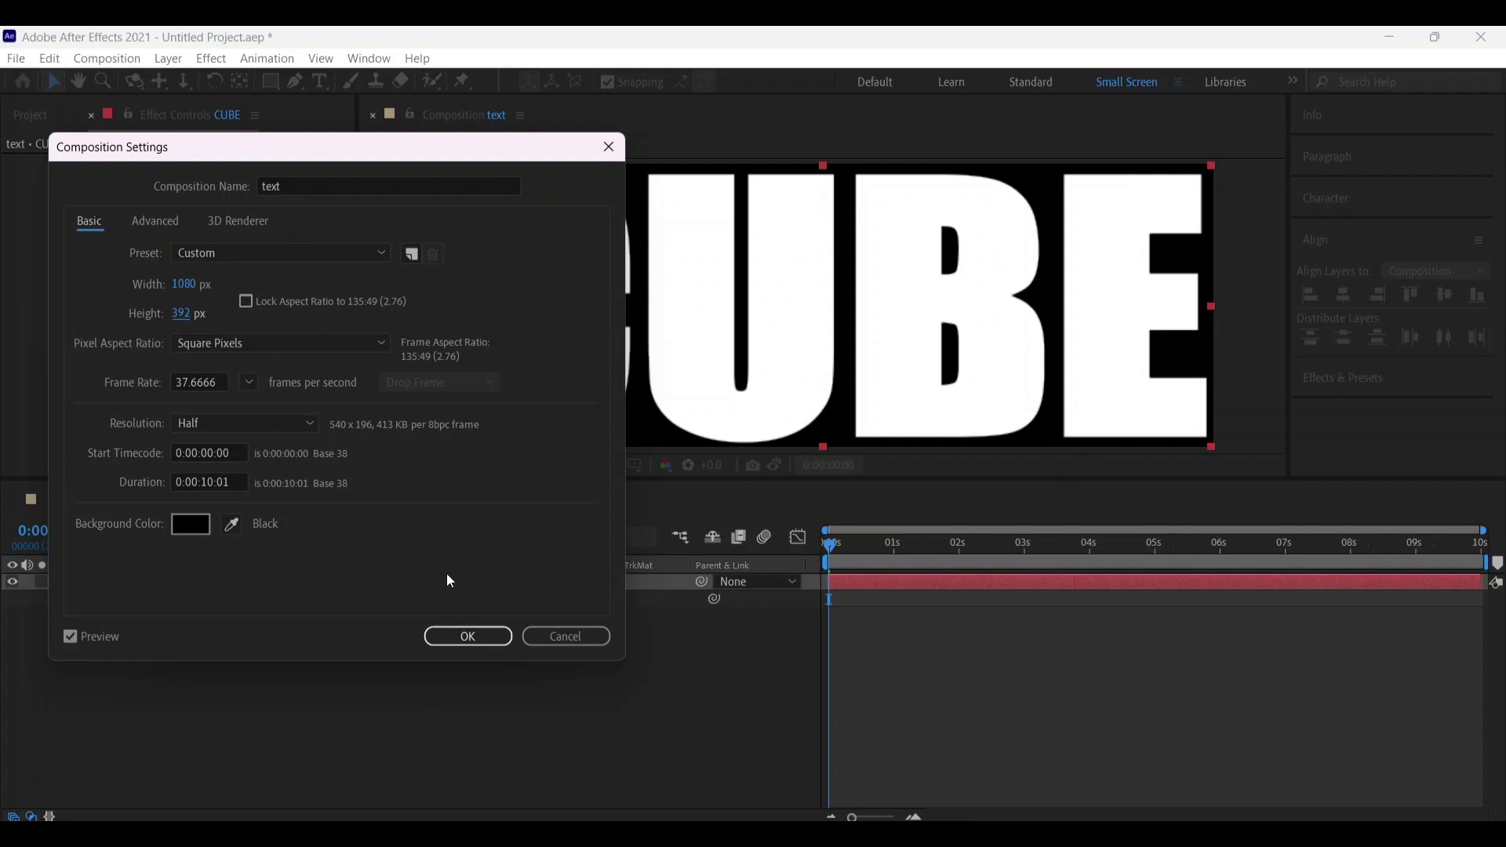
left_click(465, 637)
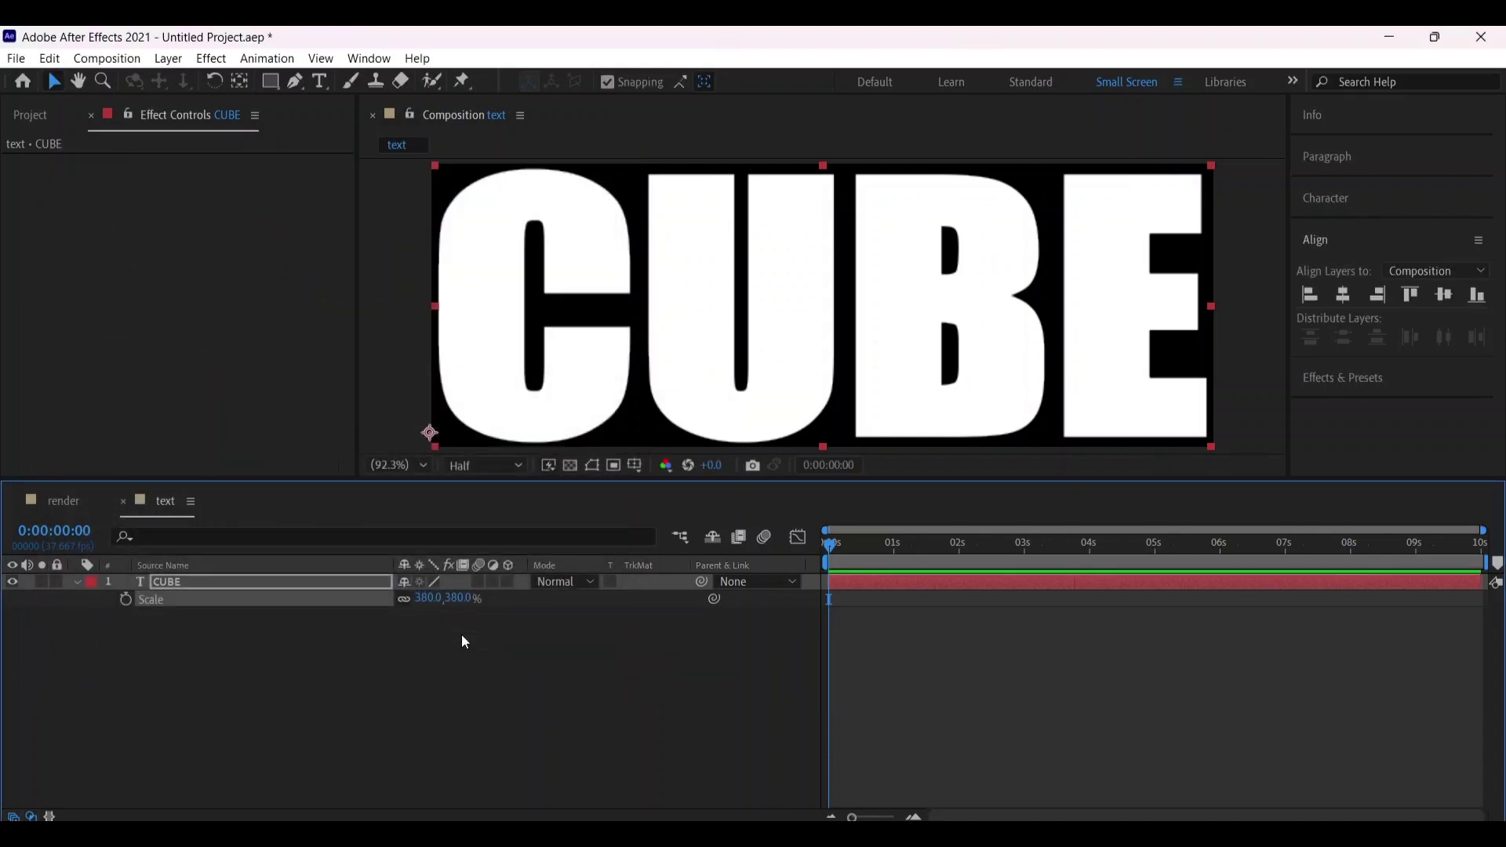
left_click(390, 467)
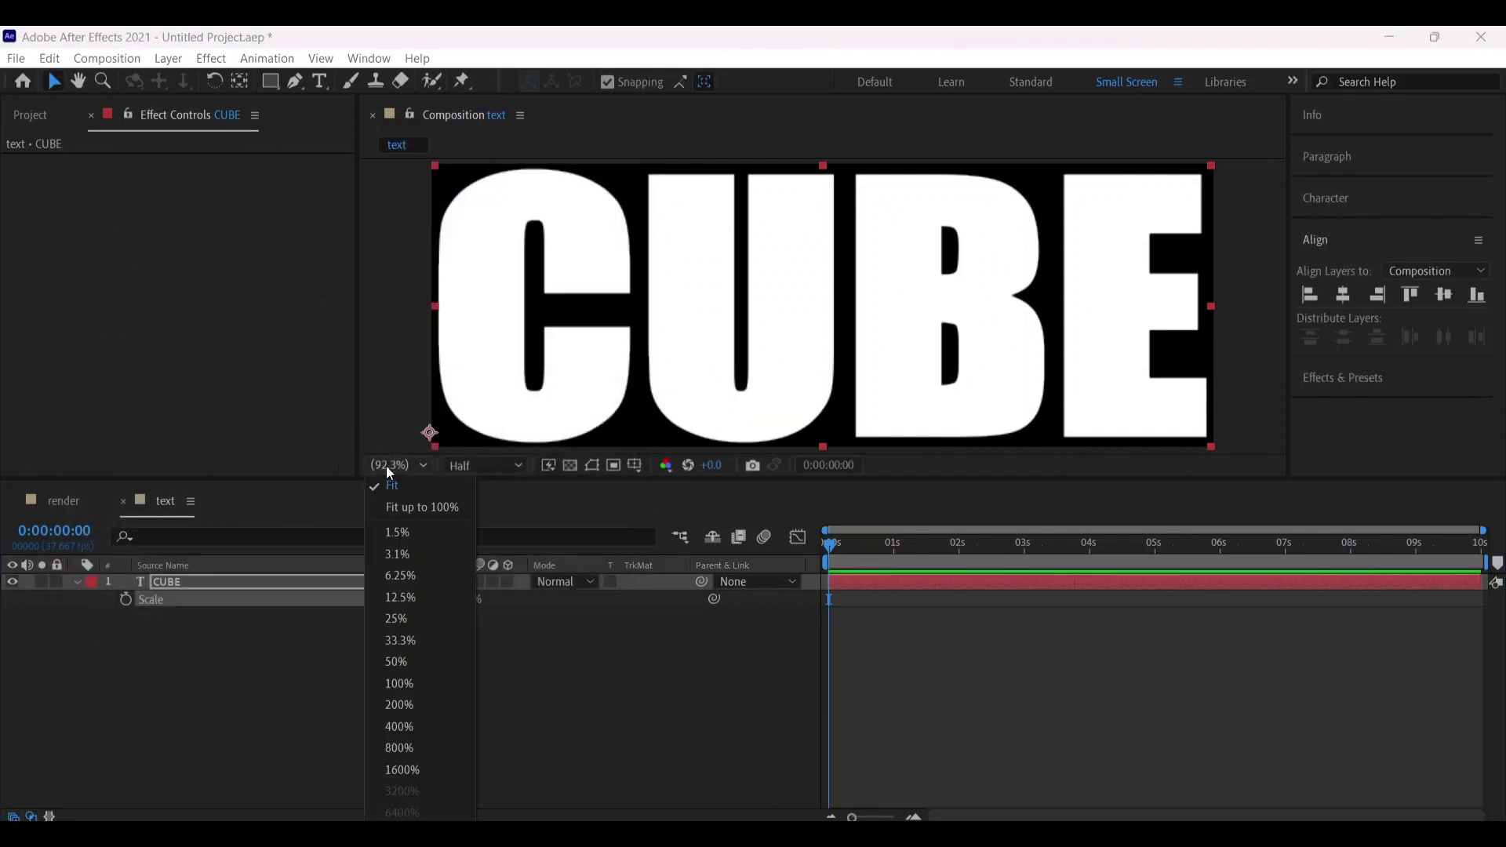
left_click(416, 665)
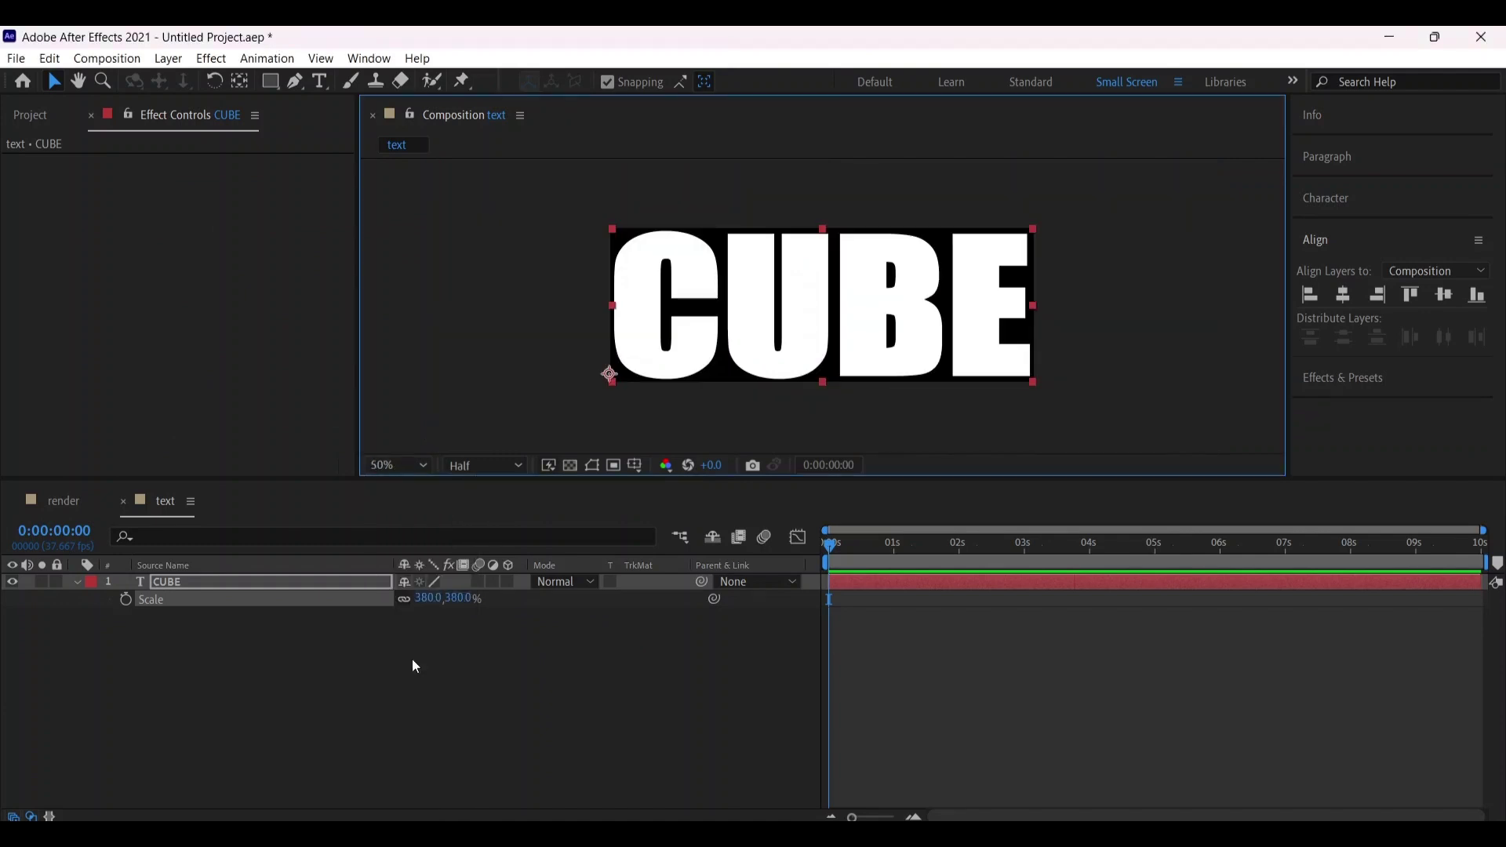
Drag the text composition from the Project panel into the render timeline
left_click(65, 507)
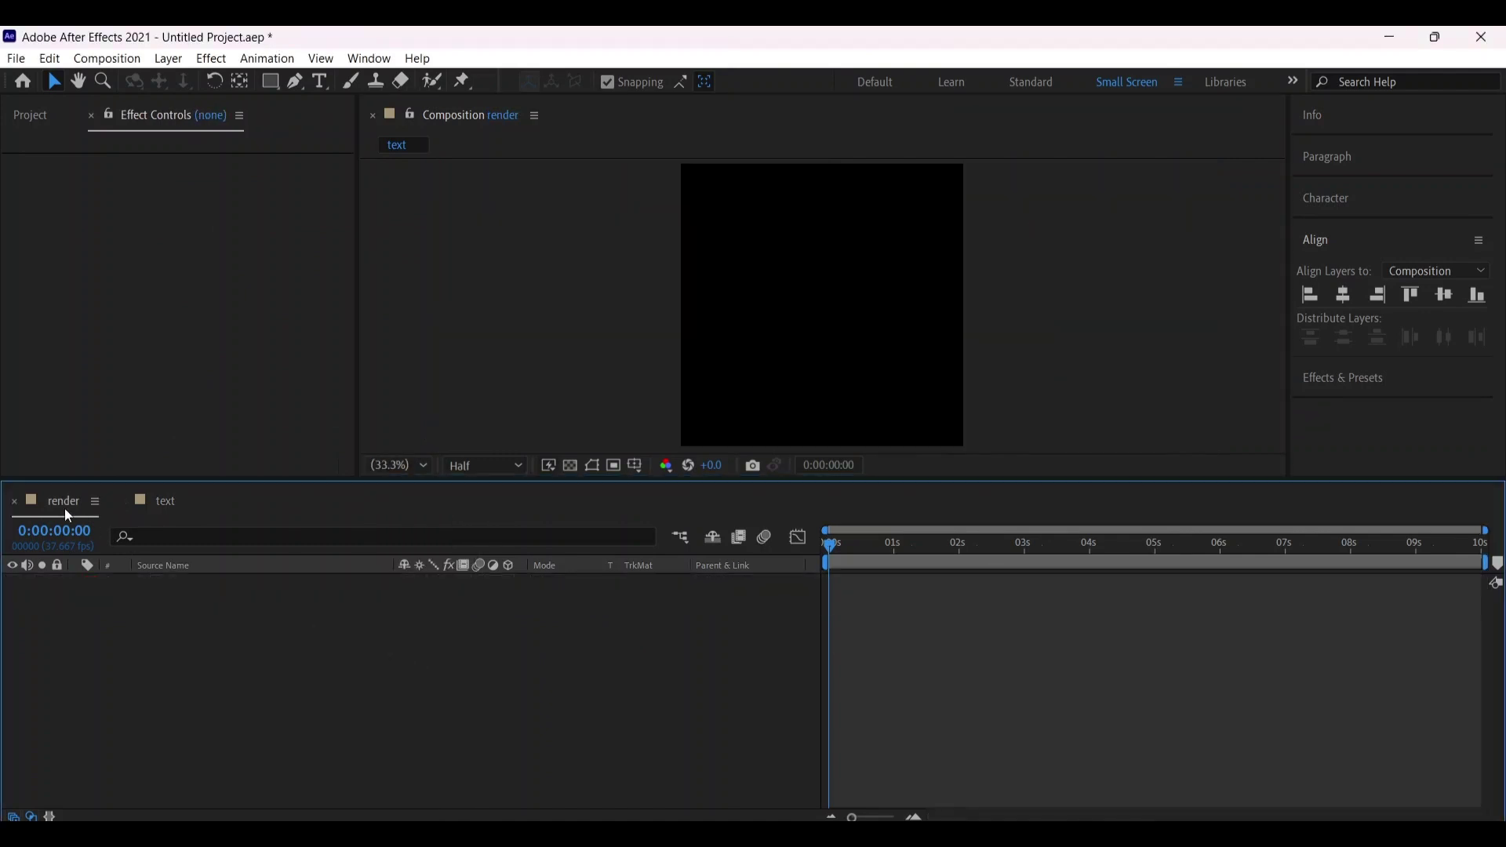
left_click(91, 116)
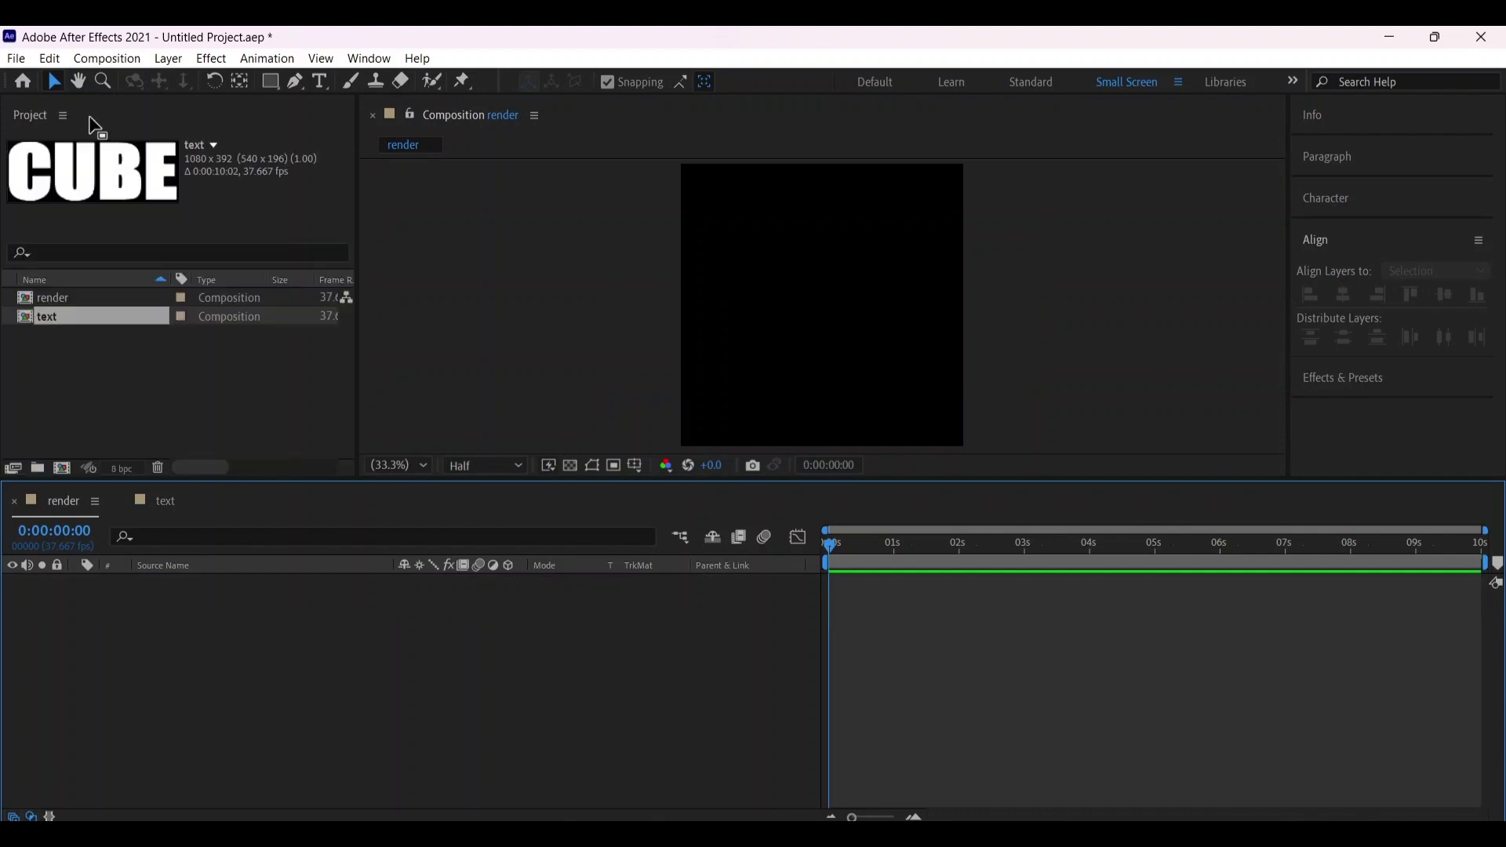
left_click_drag(89, 315, 101, 607)
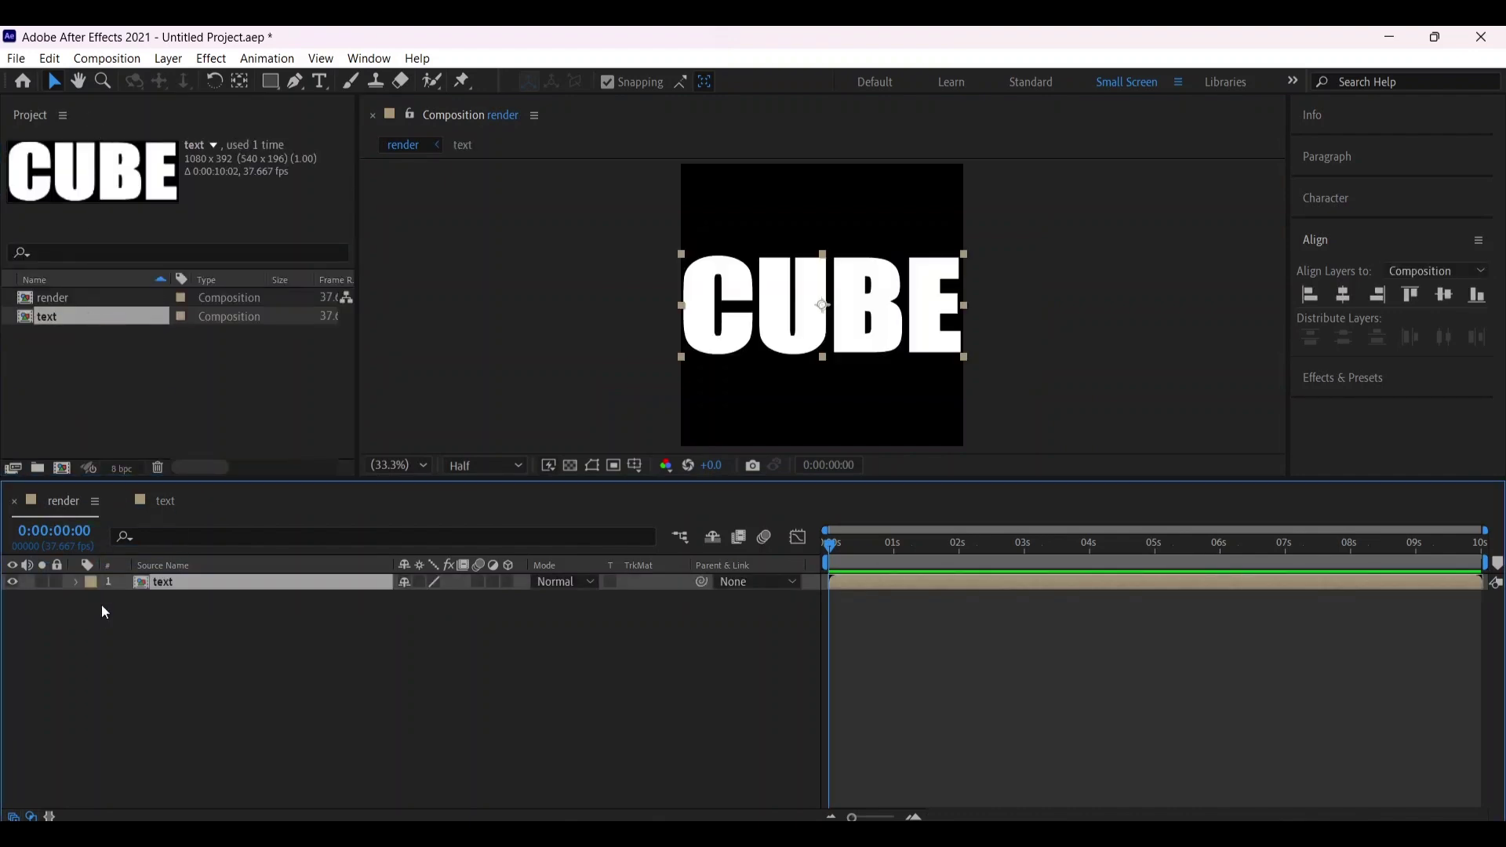
Apply Stylize > Motion Tile to the nested text layer in render
left_click(1344, 379)
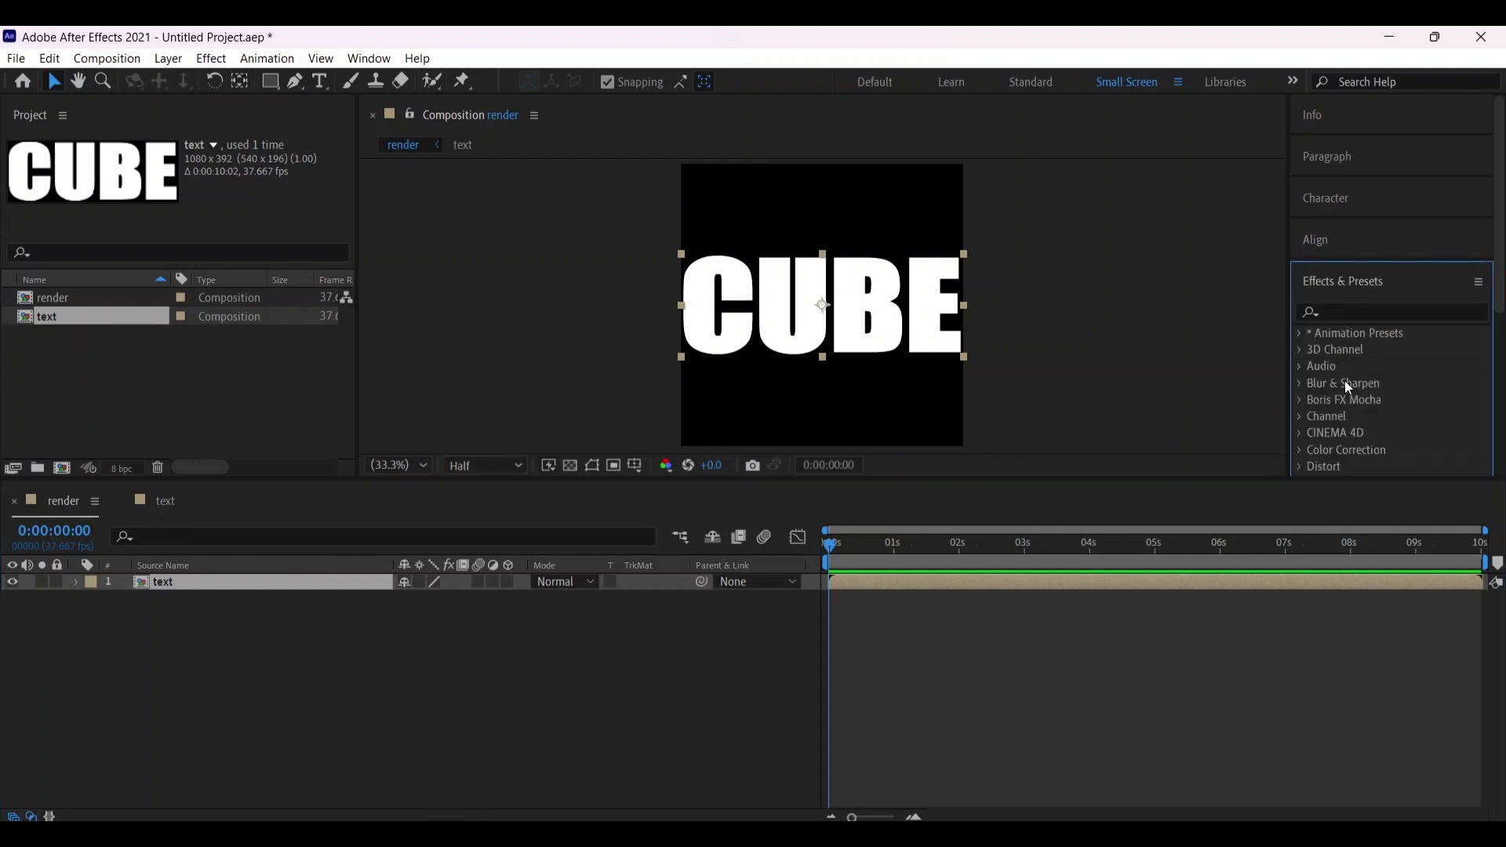
left_click(1352, 311)
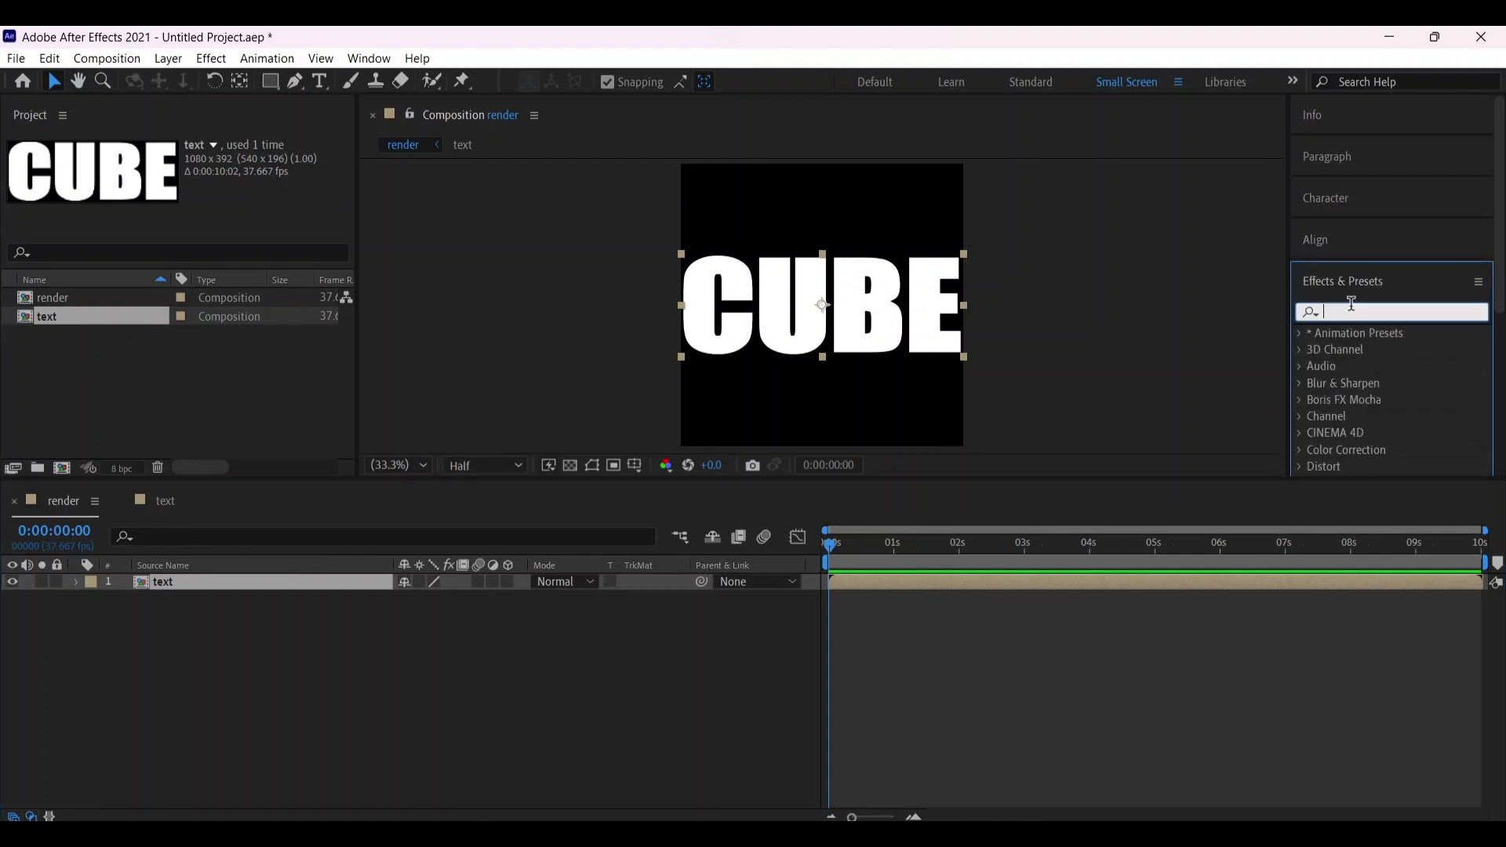
type("motion")
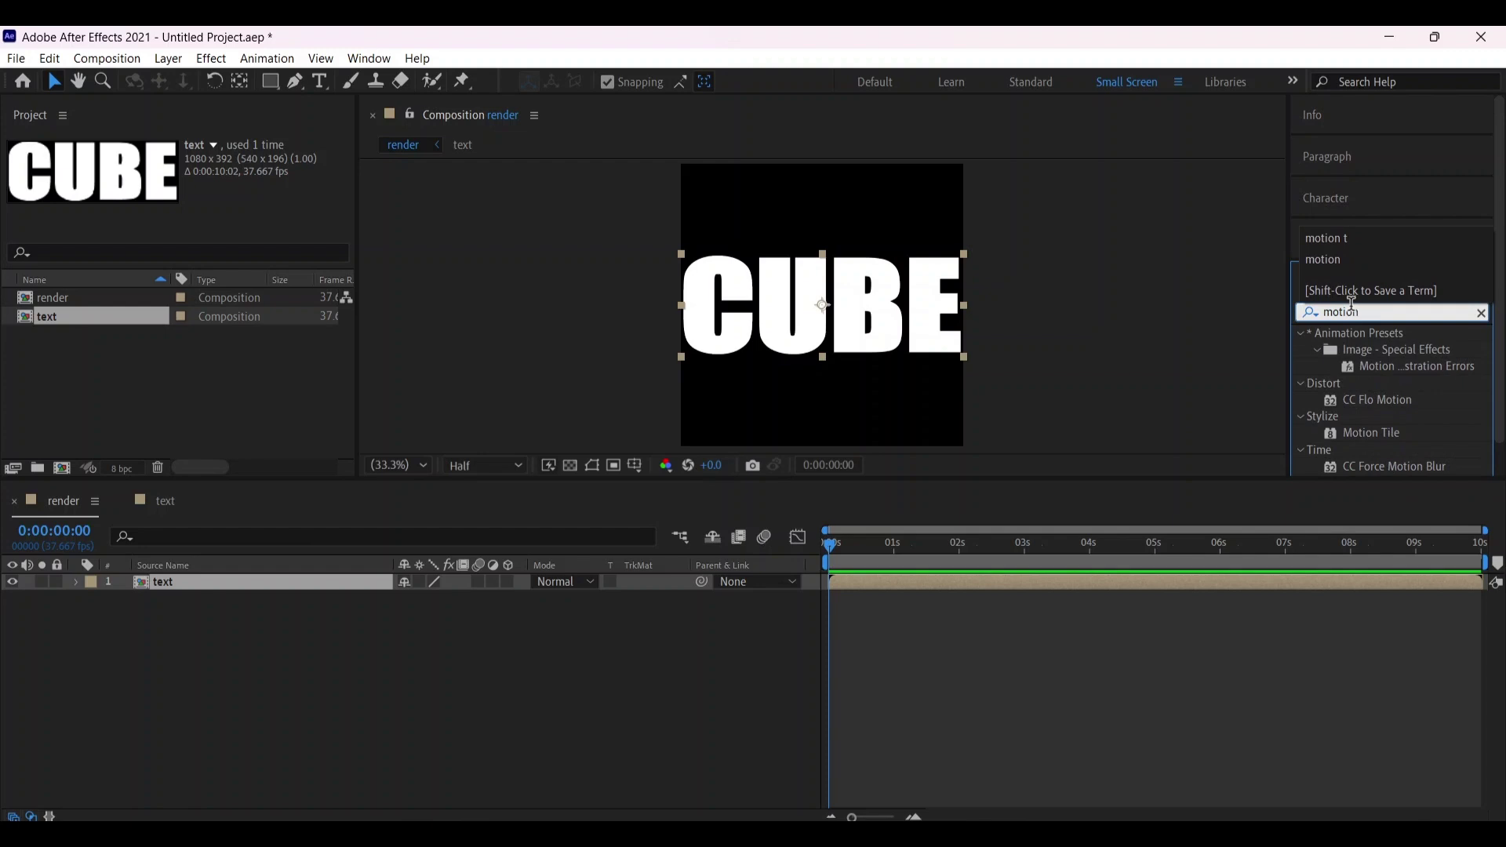
left_click(1390, 434)
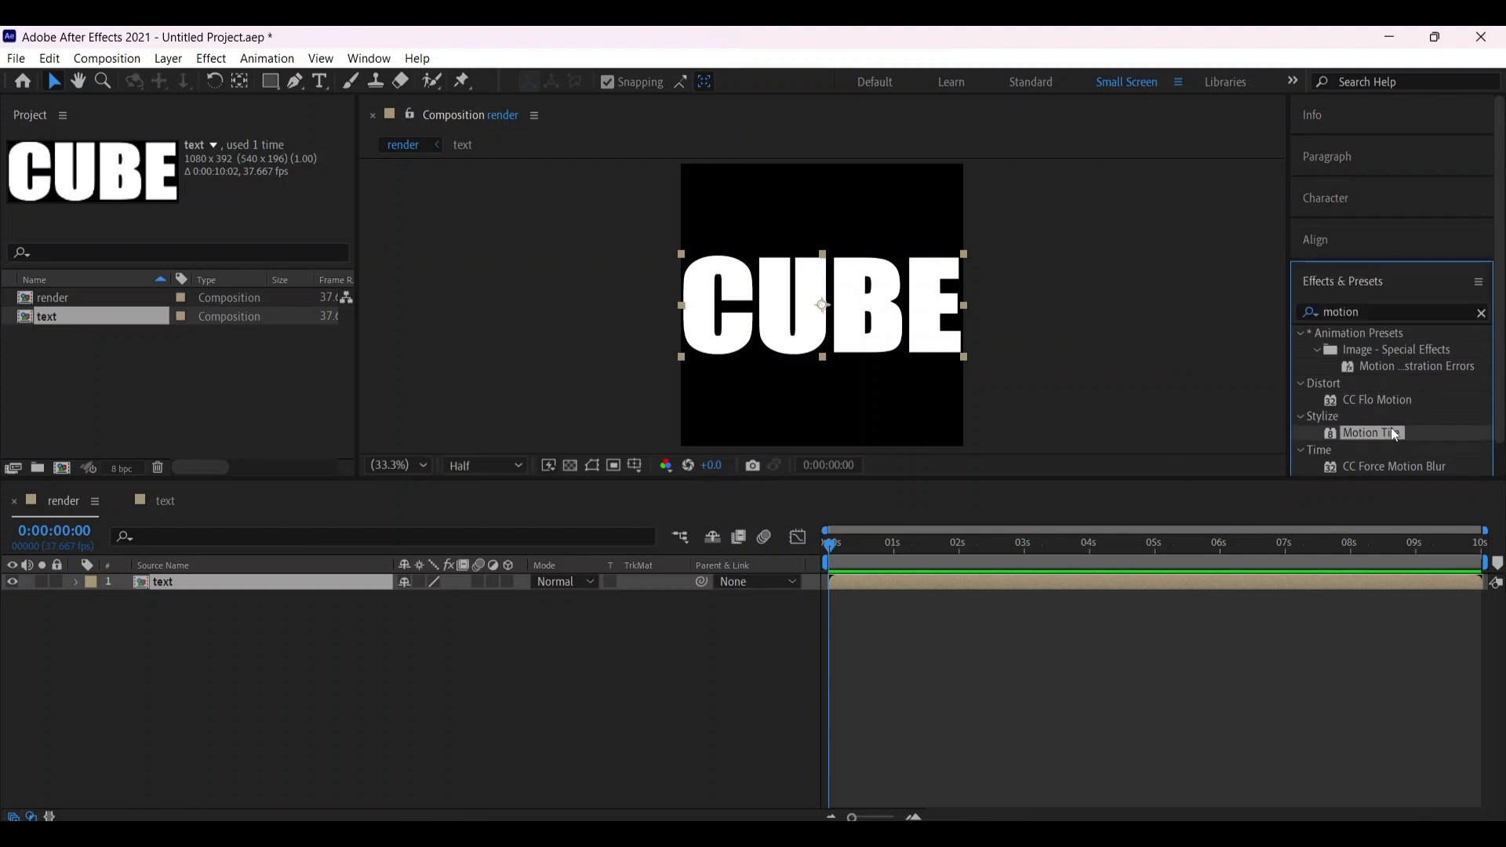
left_click_drag(1391, 434, 1208, 585)
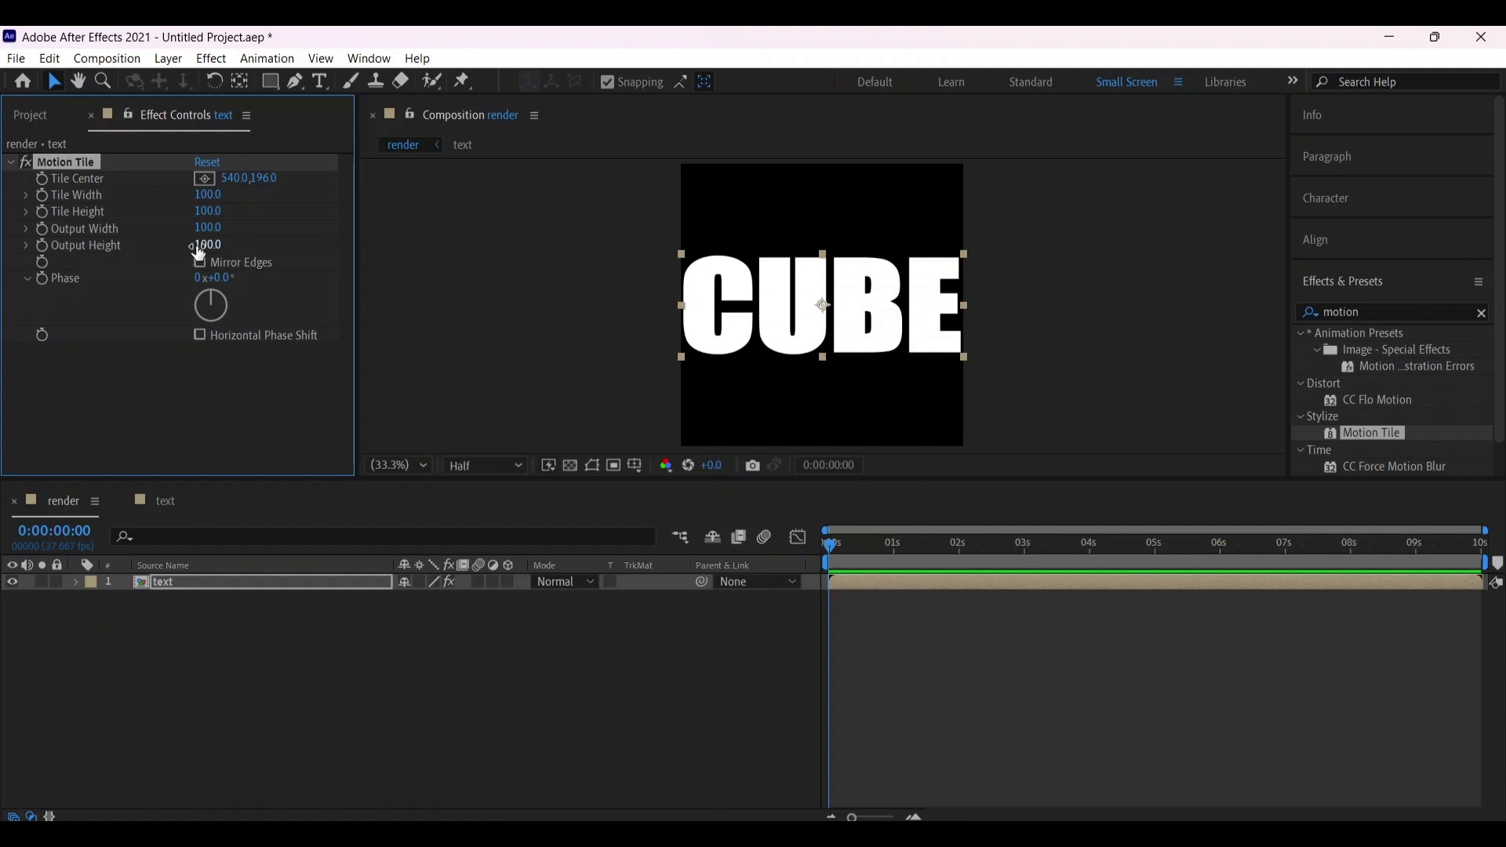
Set Motion Tile Output Height to 370 and Tile Center to 540,291
left_click_drag(199, 250, 237, 249)
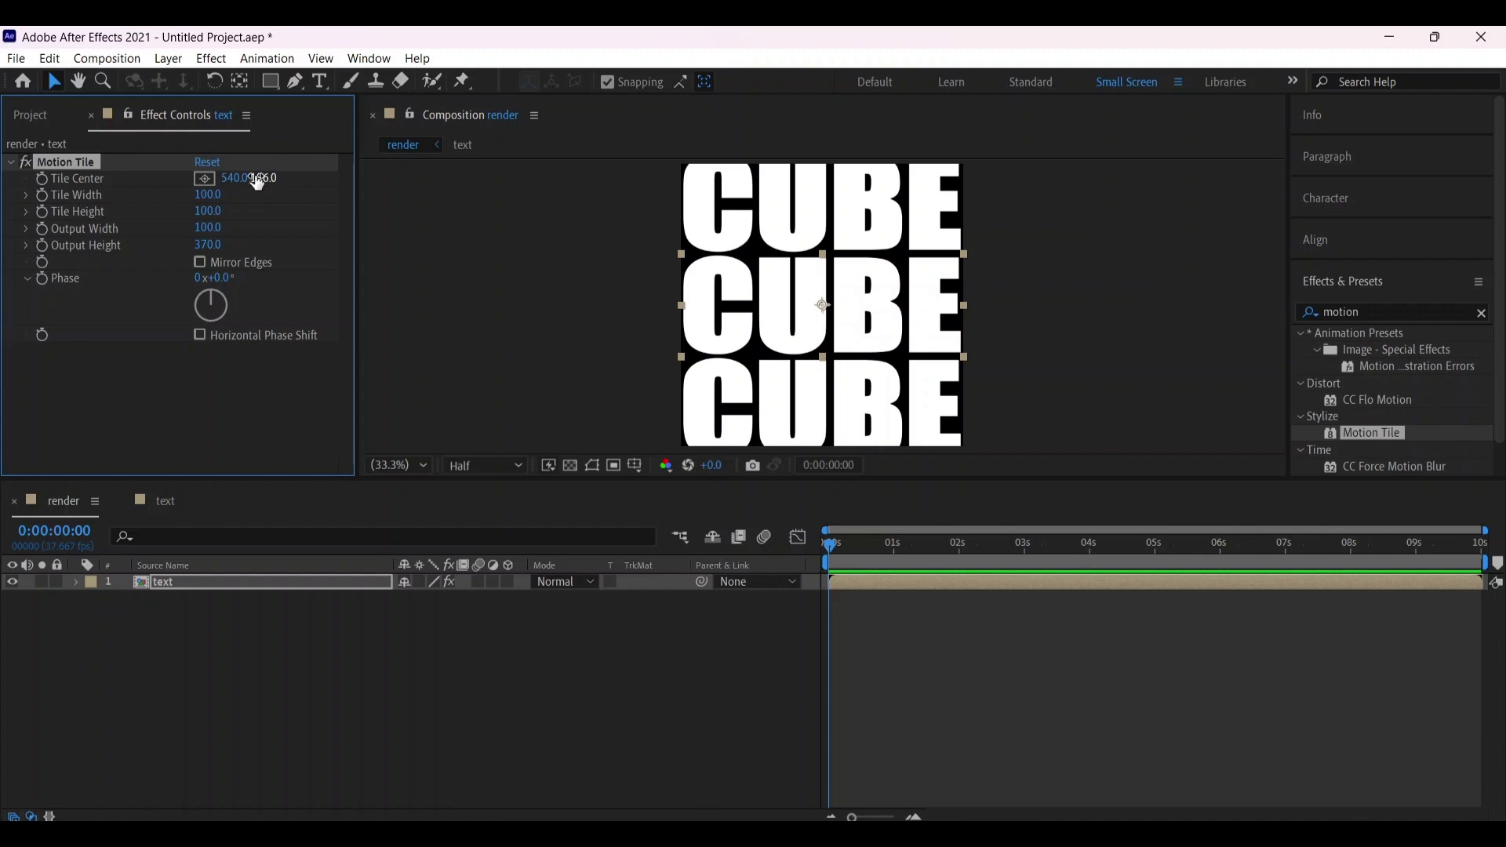
left_click_drag(257, 181, 351, 184)
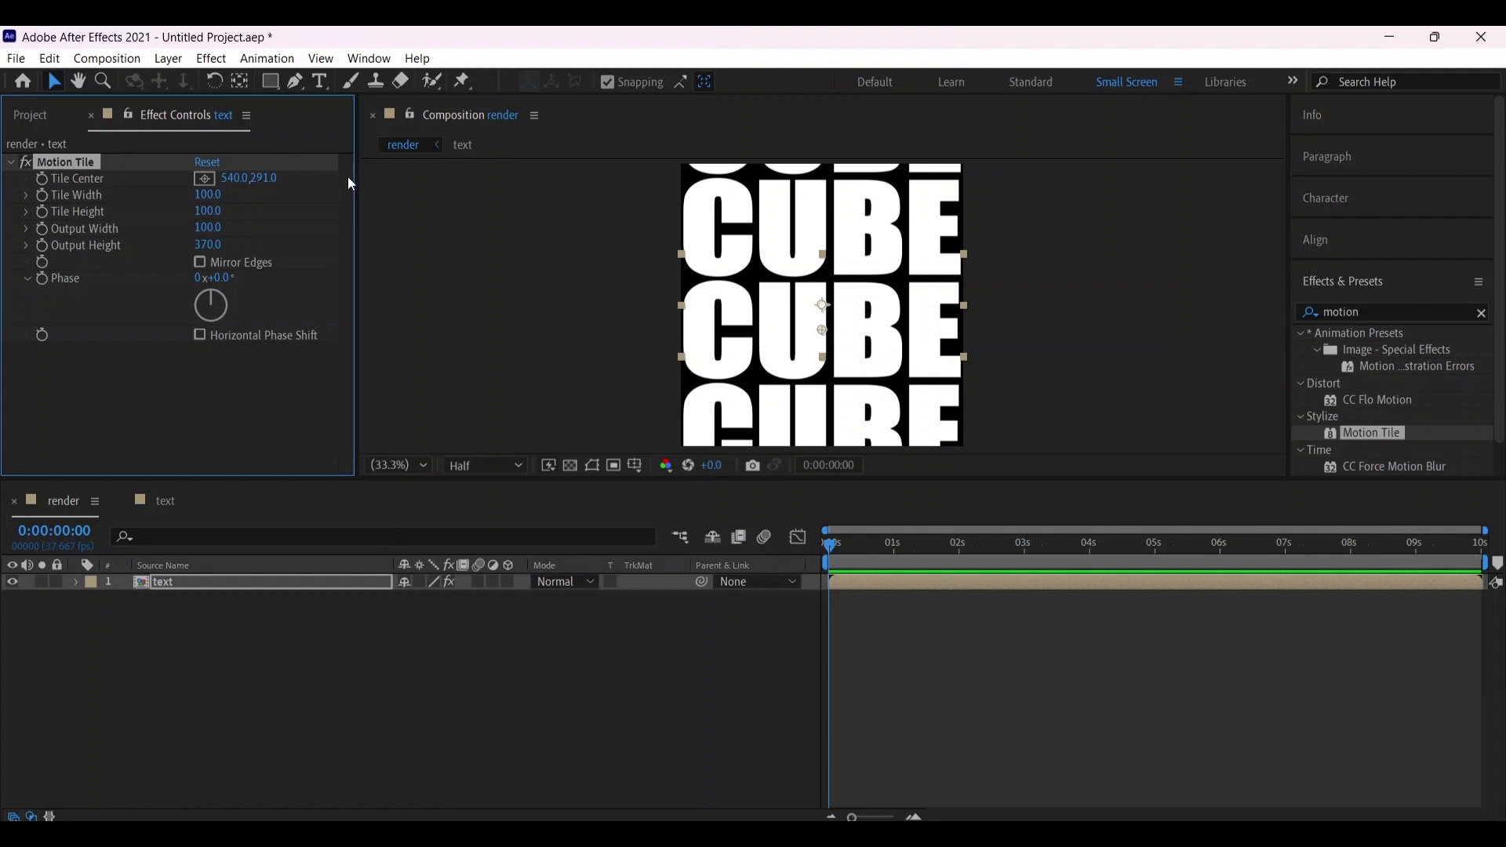
Keyframe Tile Center from 540,291 at the start to 540,1009 at the end
left_click(42, 180)
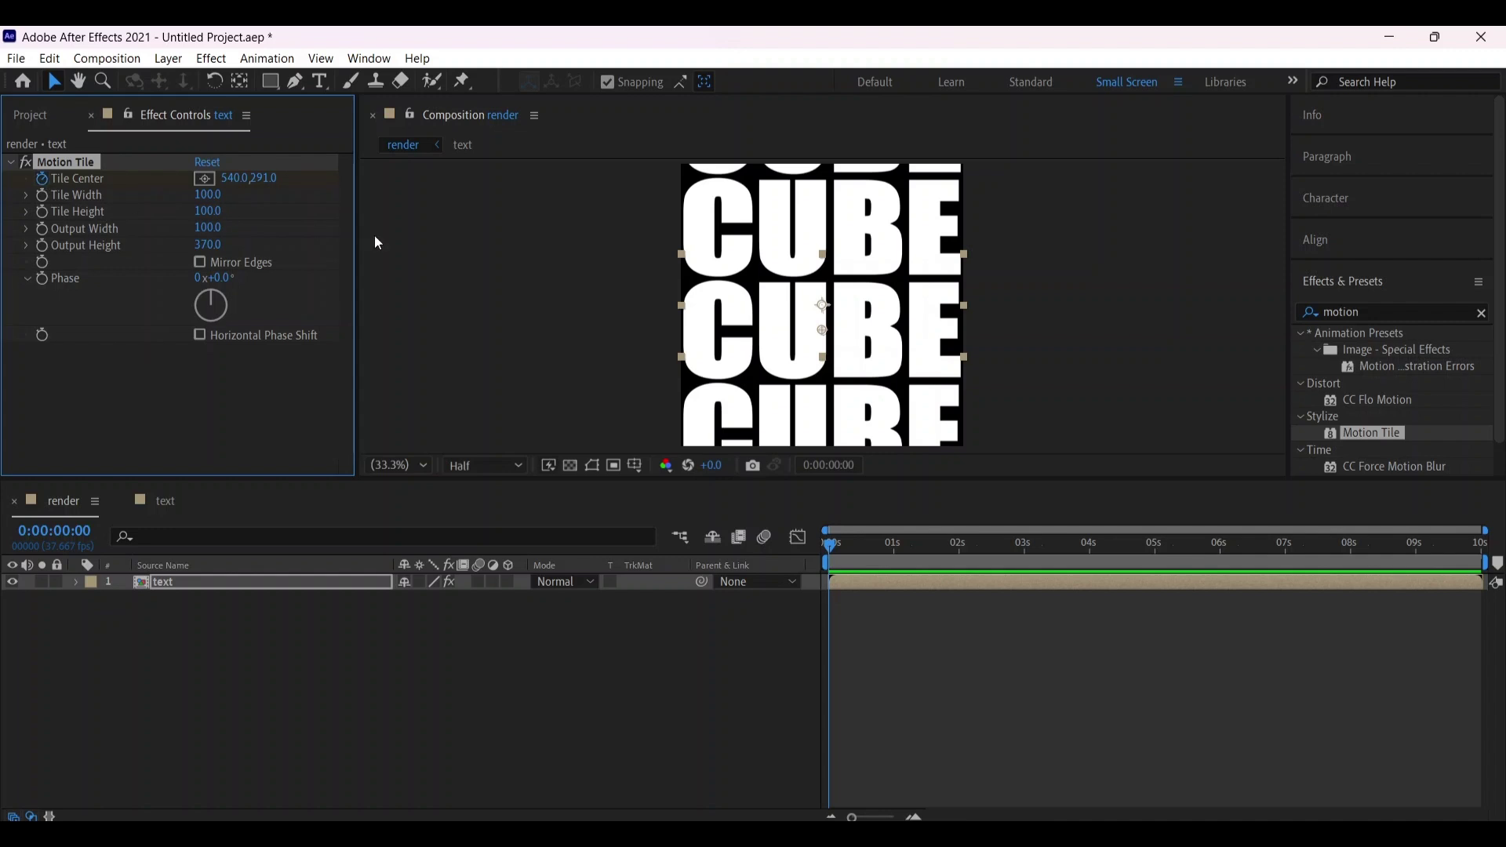
left_click(892, 534)
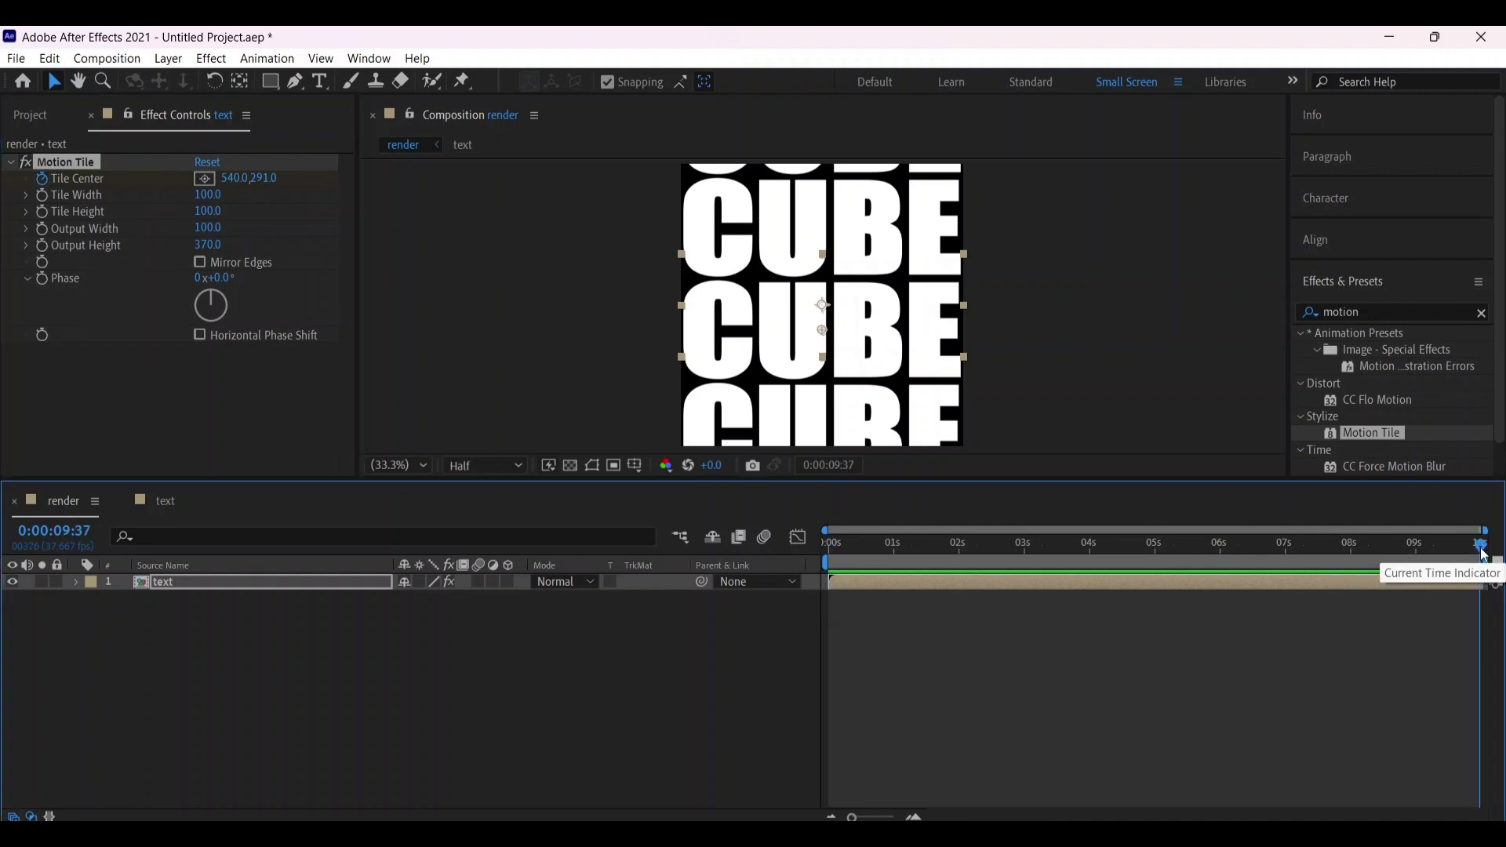
left_click(1485, 555)
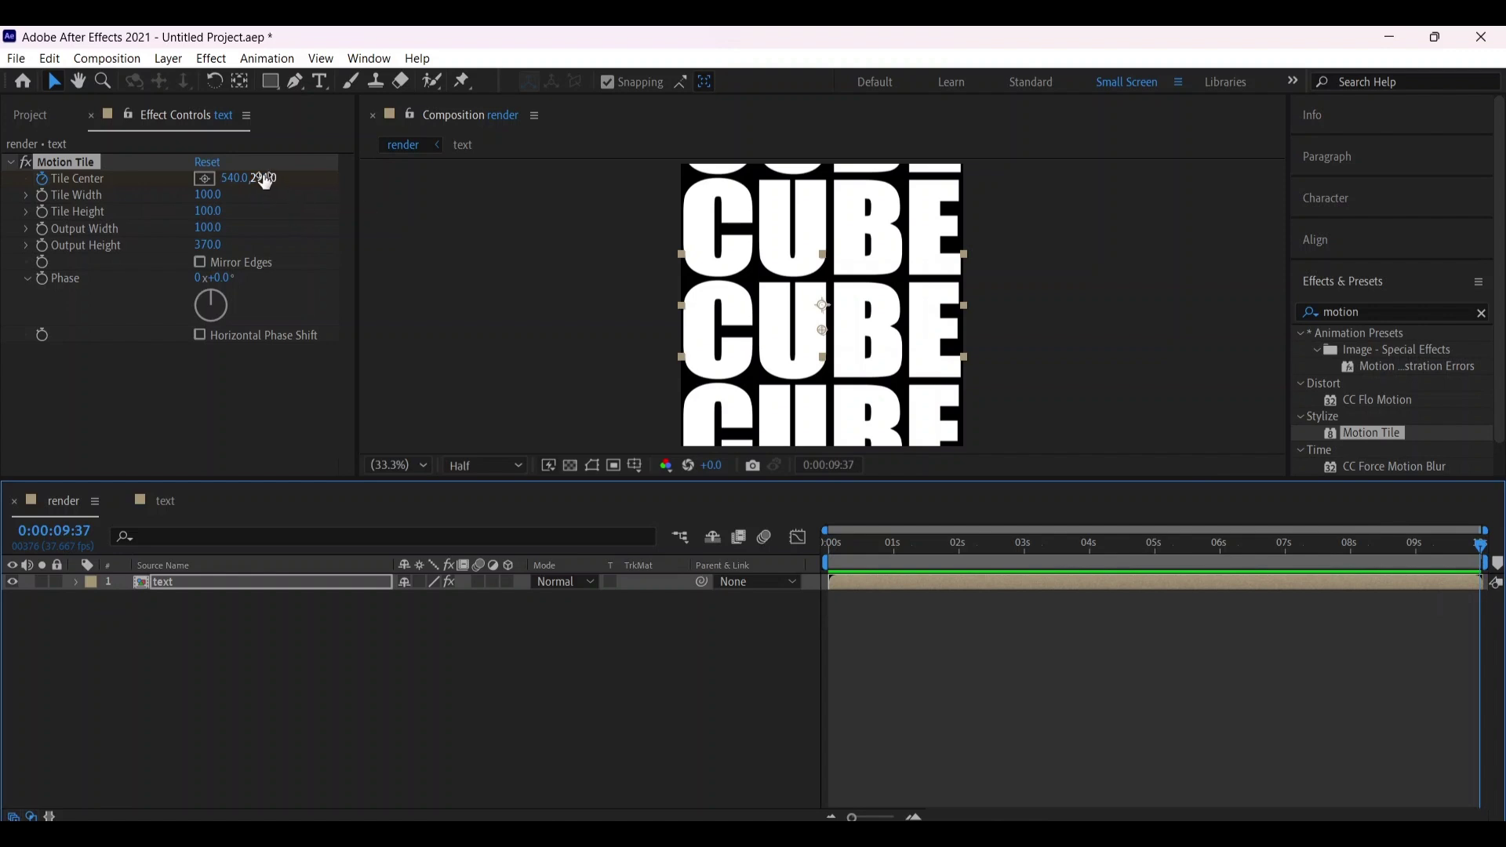
left_click_drag(263, 179, 945, 210)
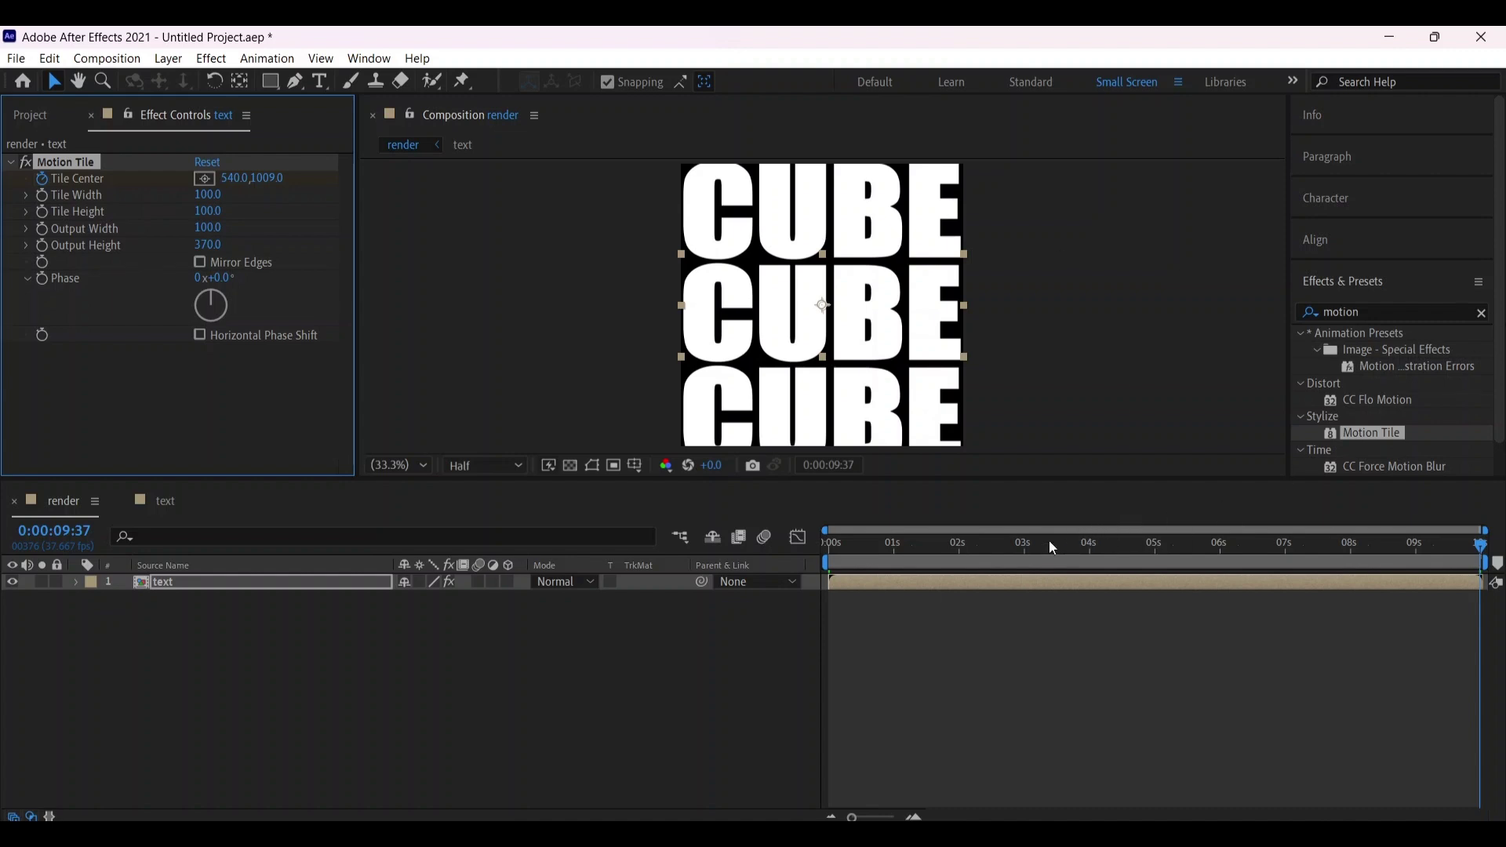
Preview the scrolling CUBE tiles from the start of the composition
left_click_drag(1049, 547, 577, 572)
key("space")
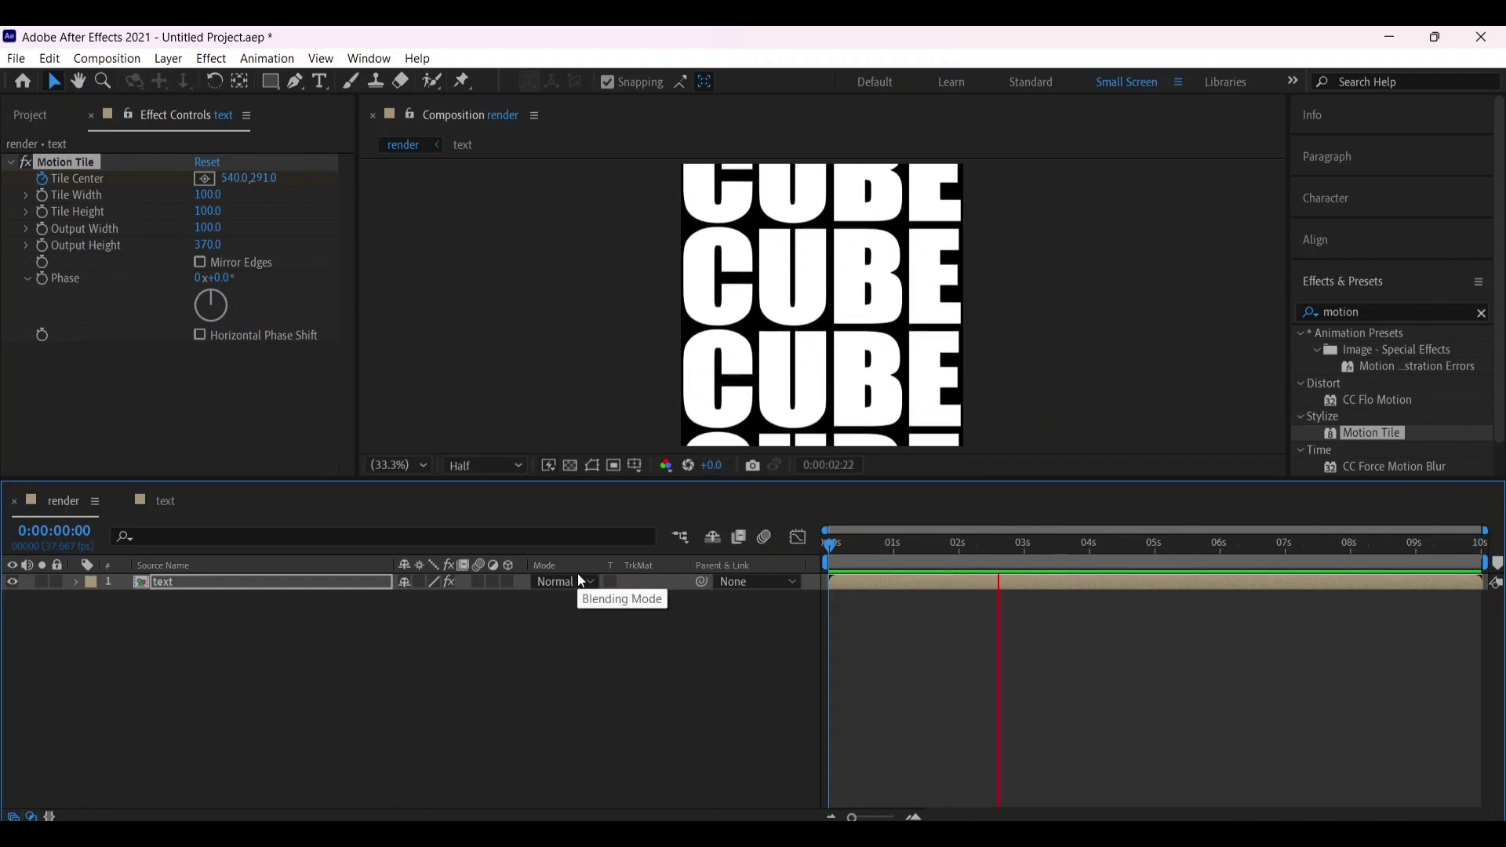
key("space")
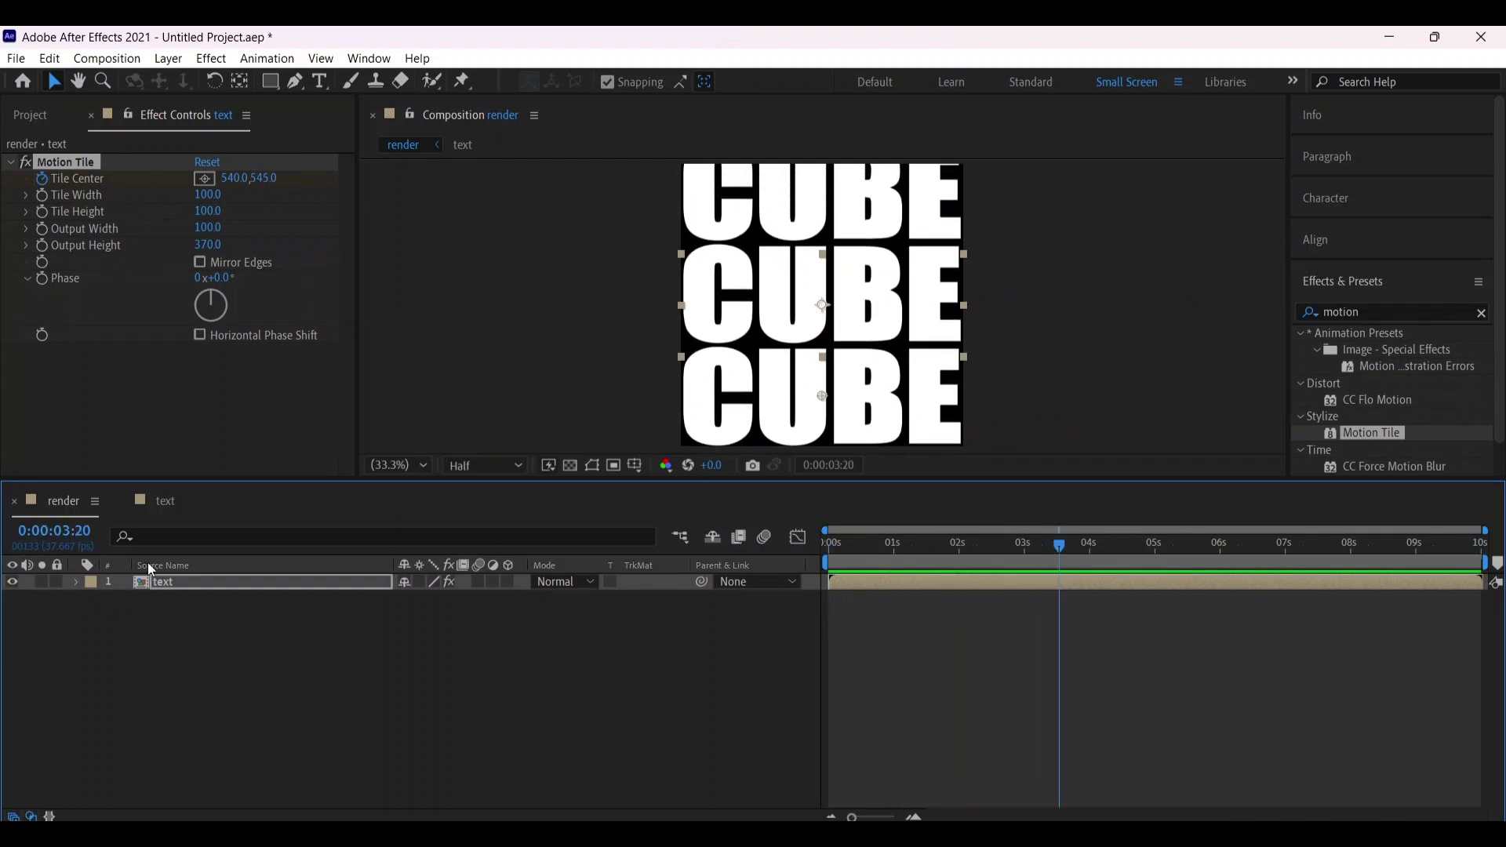
Pre-compose the text layer as 'pattern', moving all attributes into the new composition
left_click(210, 588)
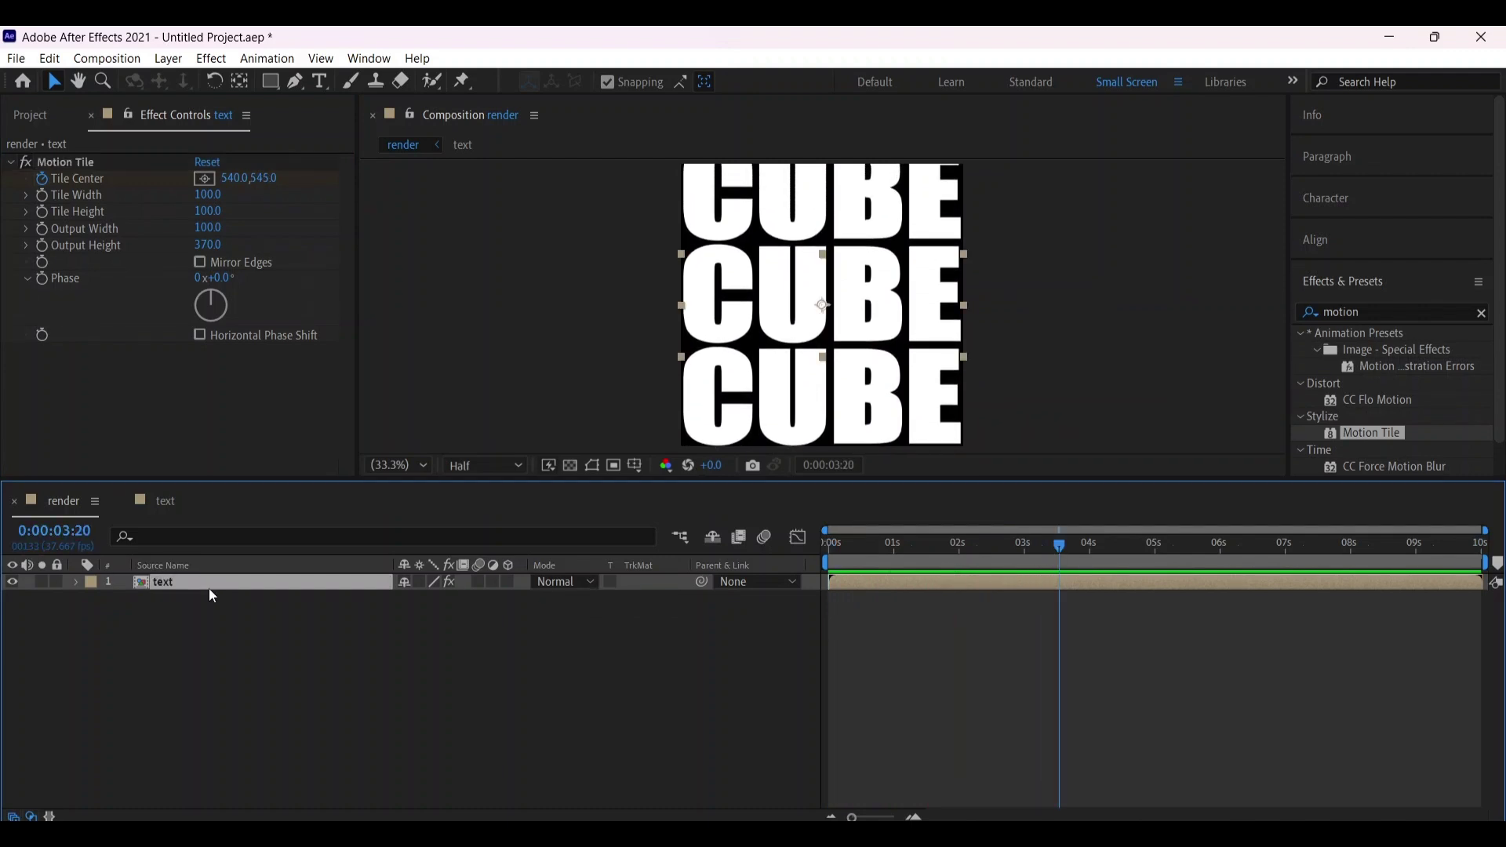
right_click(211, 594)
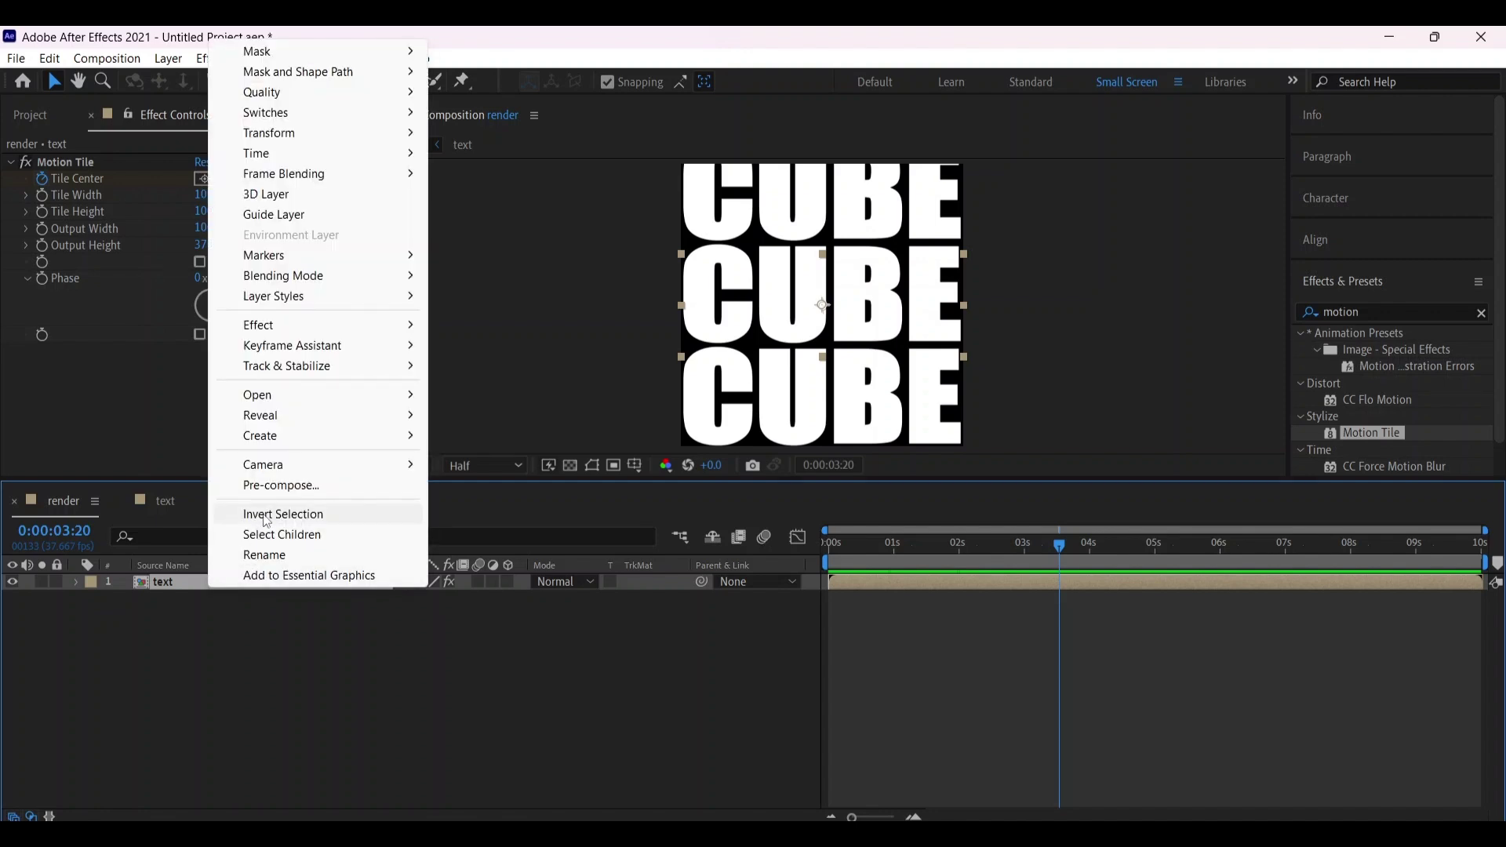
left_click(267, 486)
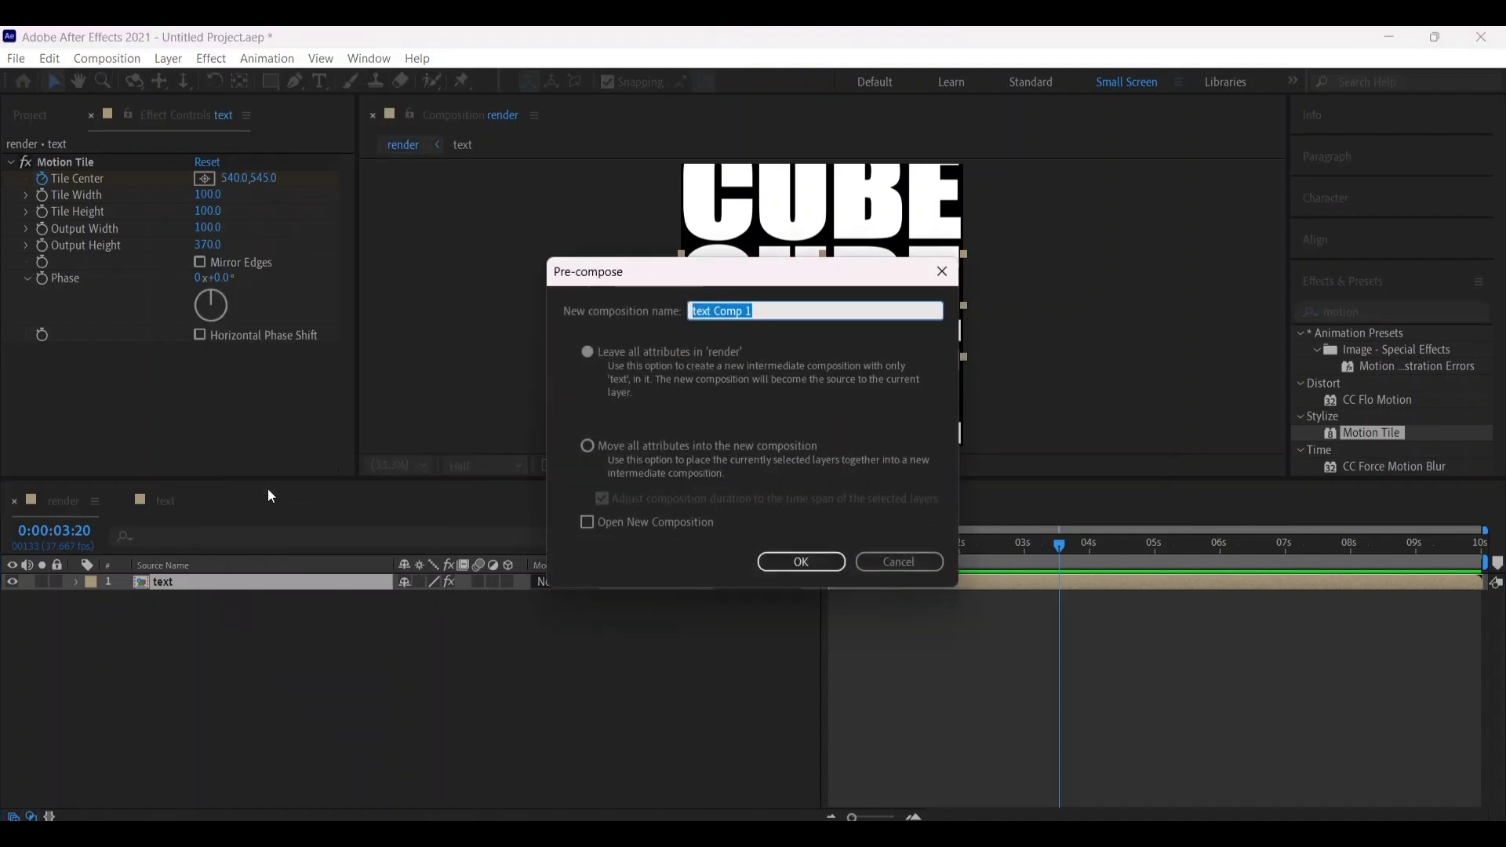
key("BackSpace")
type("pattern")
left_click(587, 447)
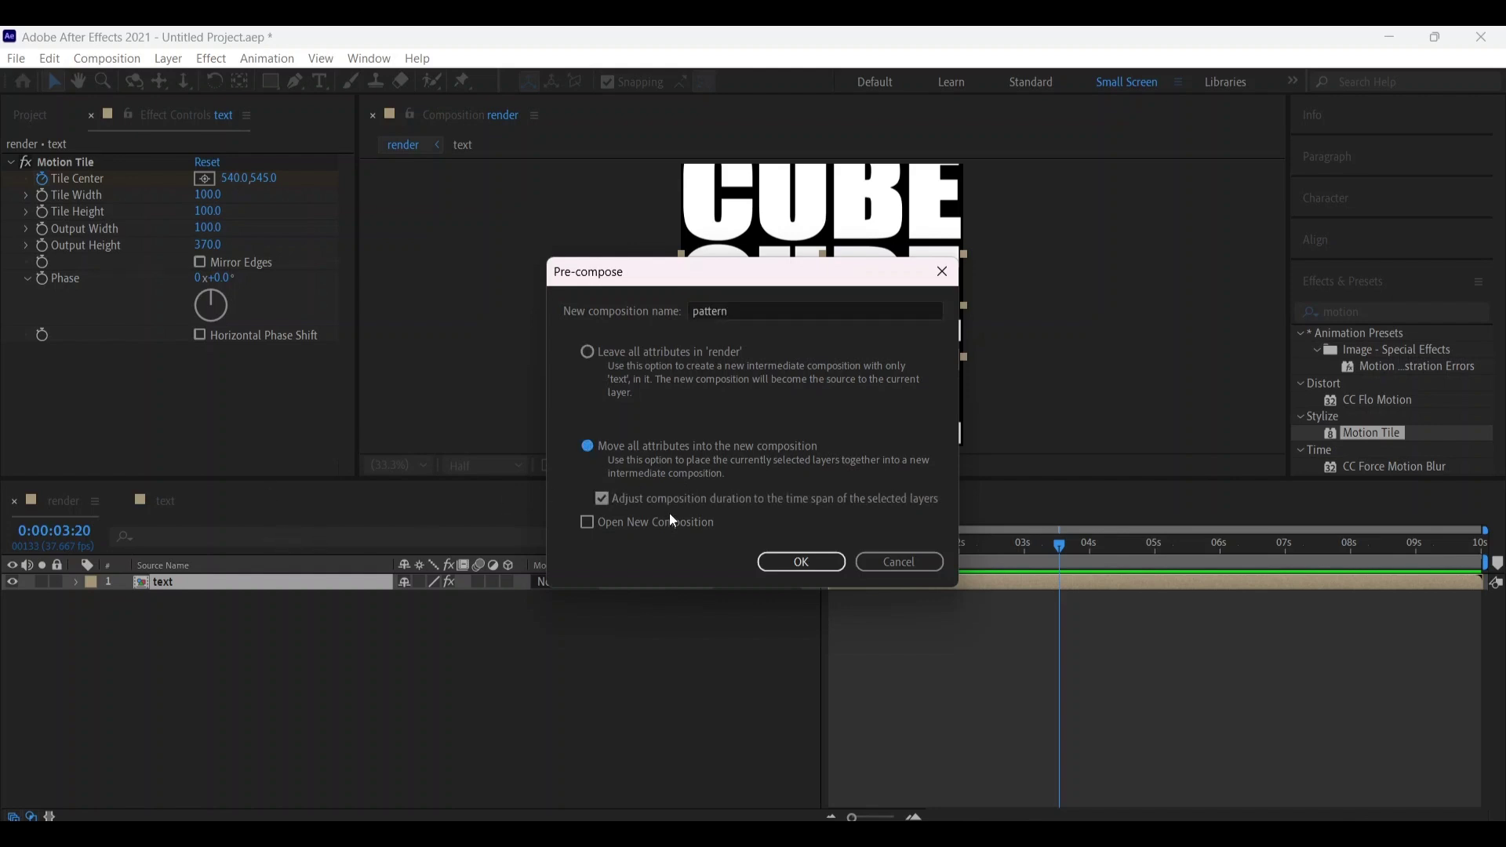
left_click(801, 563)
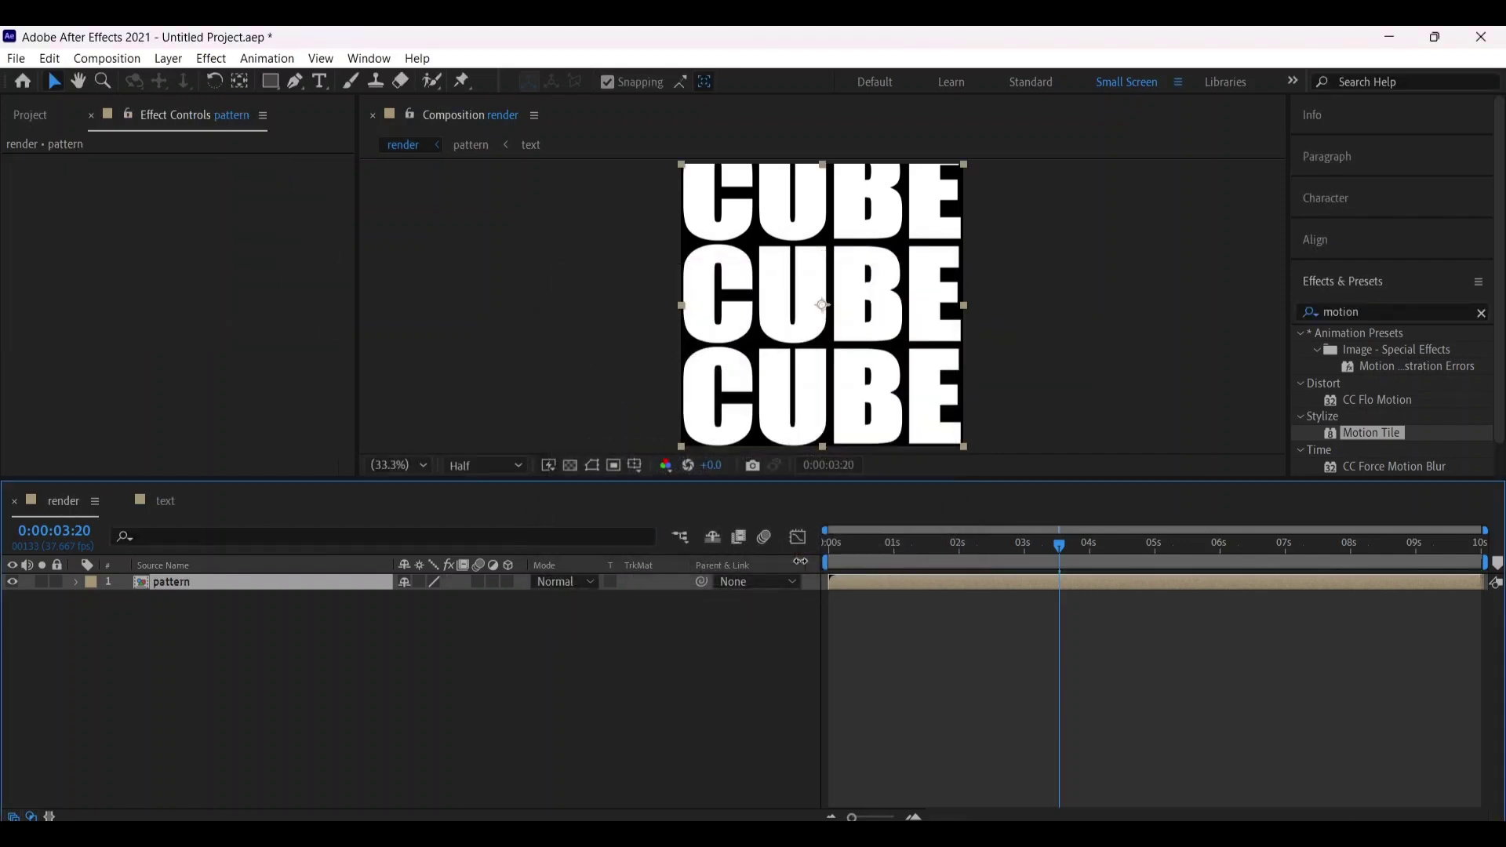
Add an adjustment layer above the pattern layer in render
right_click(487, 692)
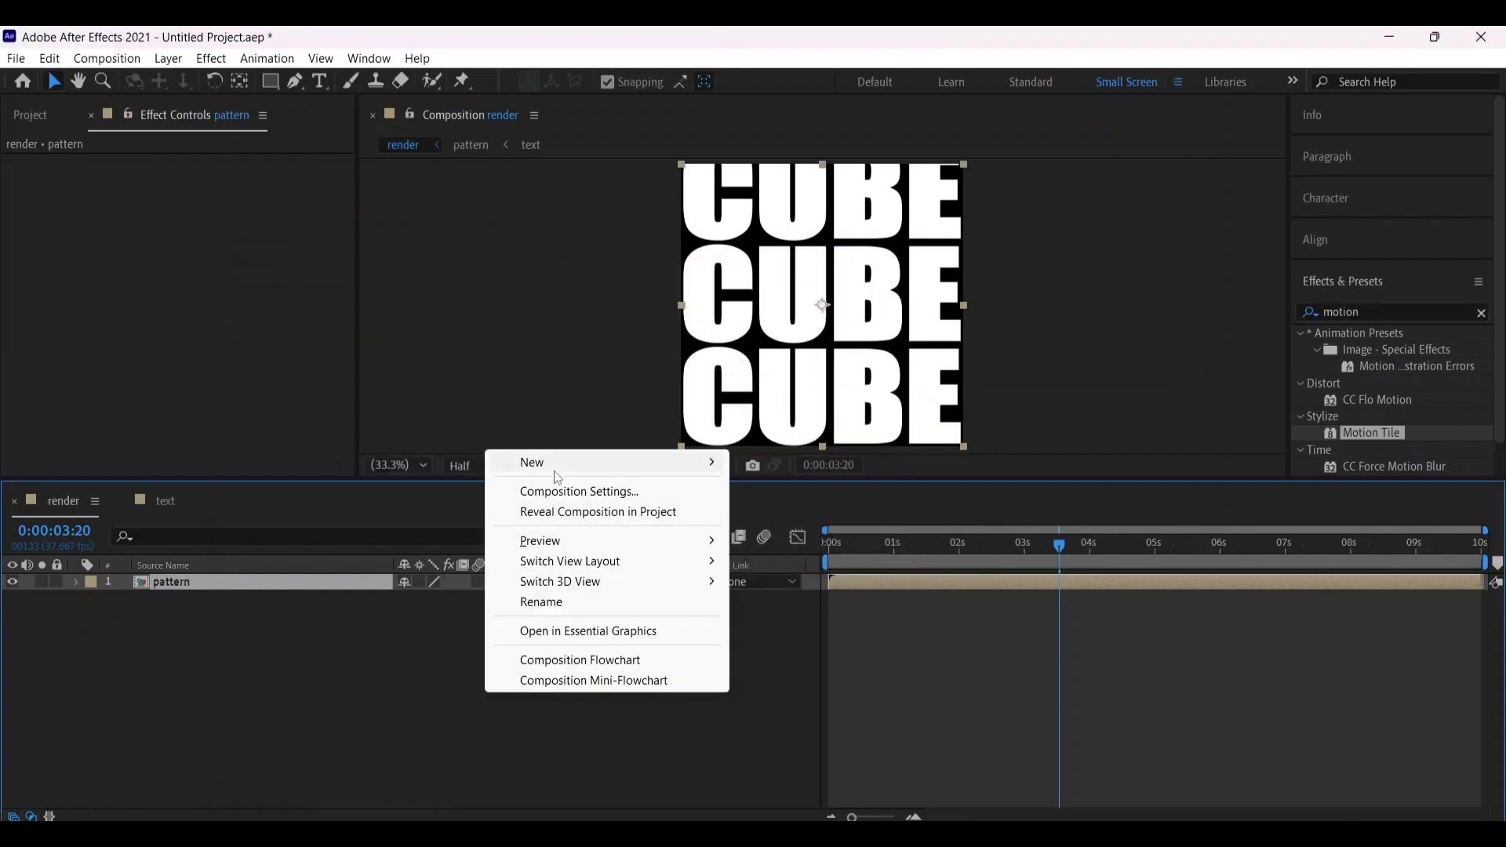
mouse_move(557, 470)
left_click(765, 617)
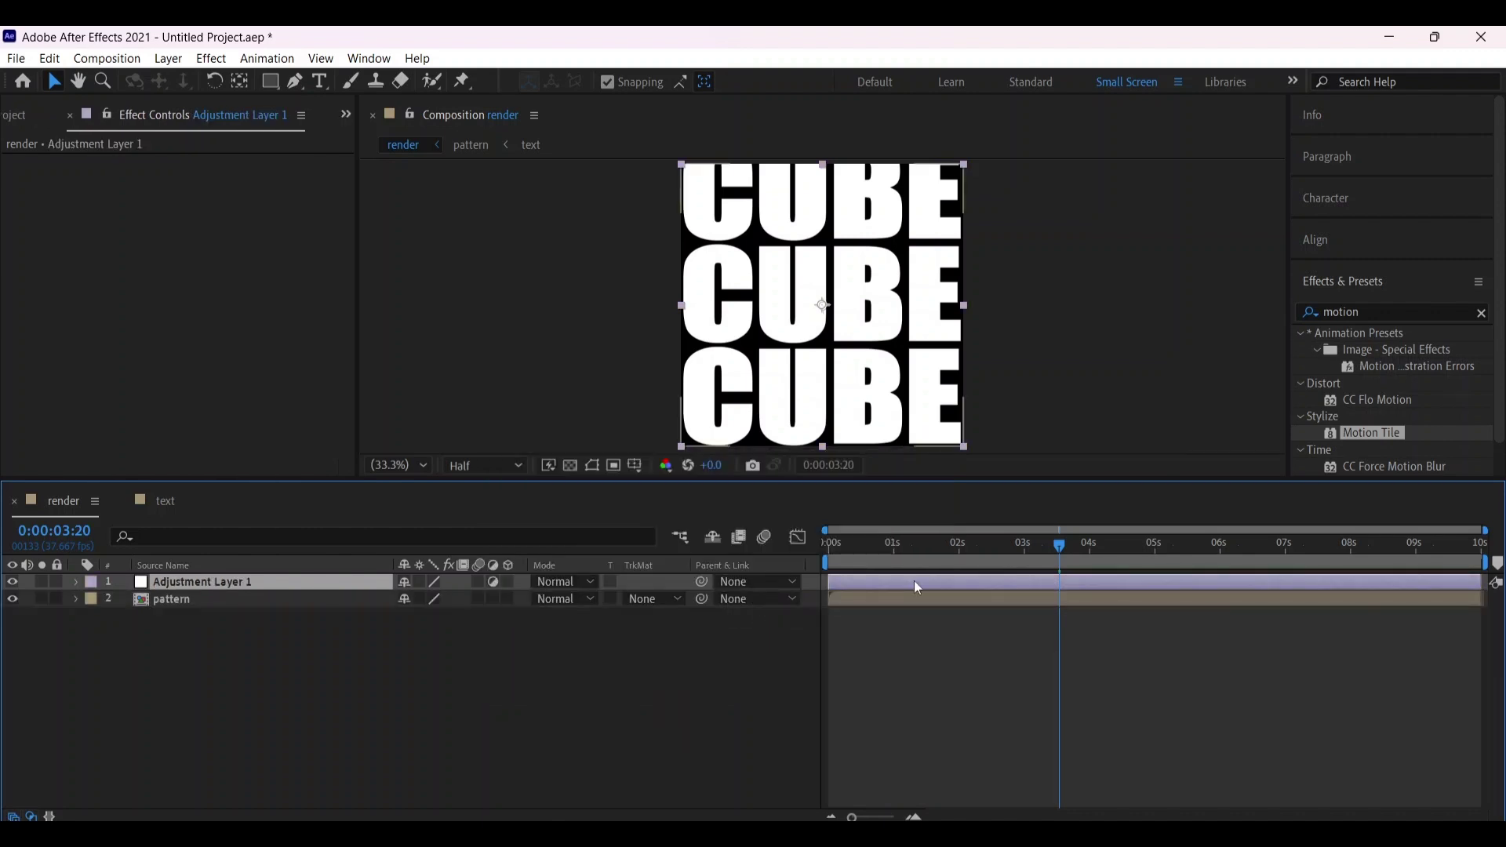
Apply CC Scale Wipe to Adjustment Layer 1, found by searching 'scale wipe'
left_click(1425, 318)
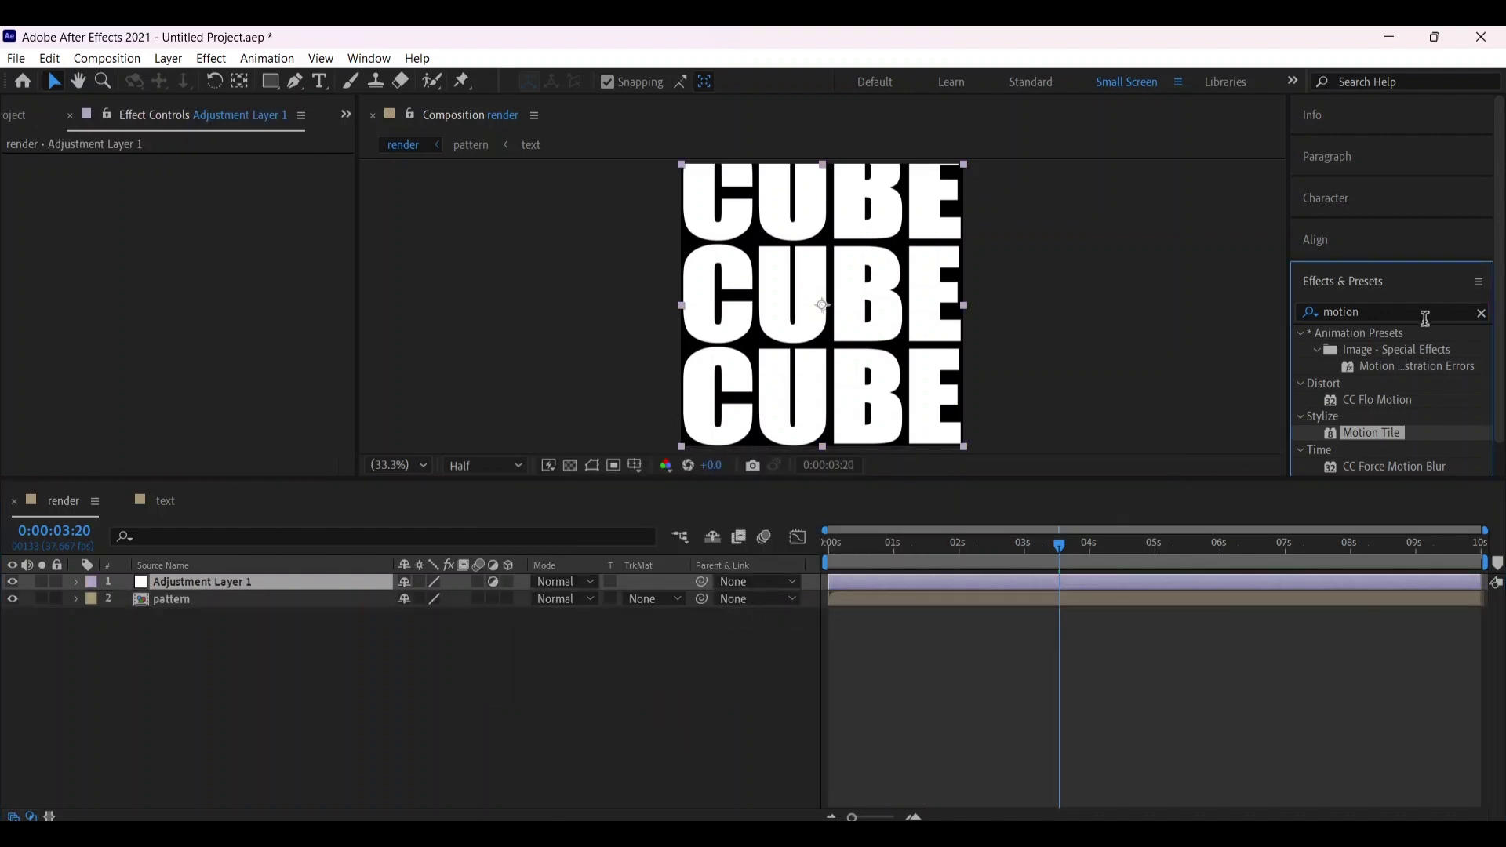
left_click(1425, 313)
type("m")
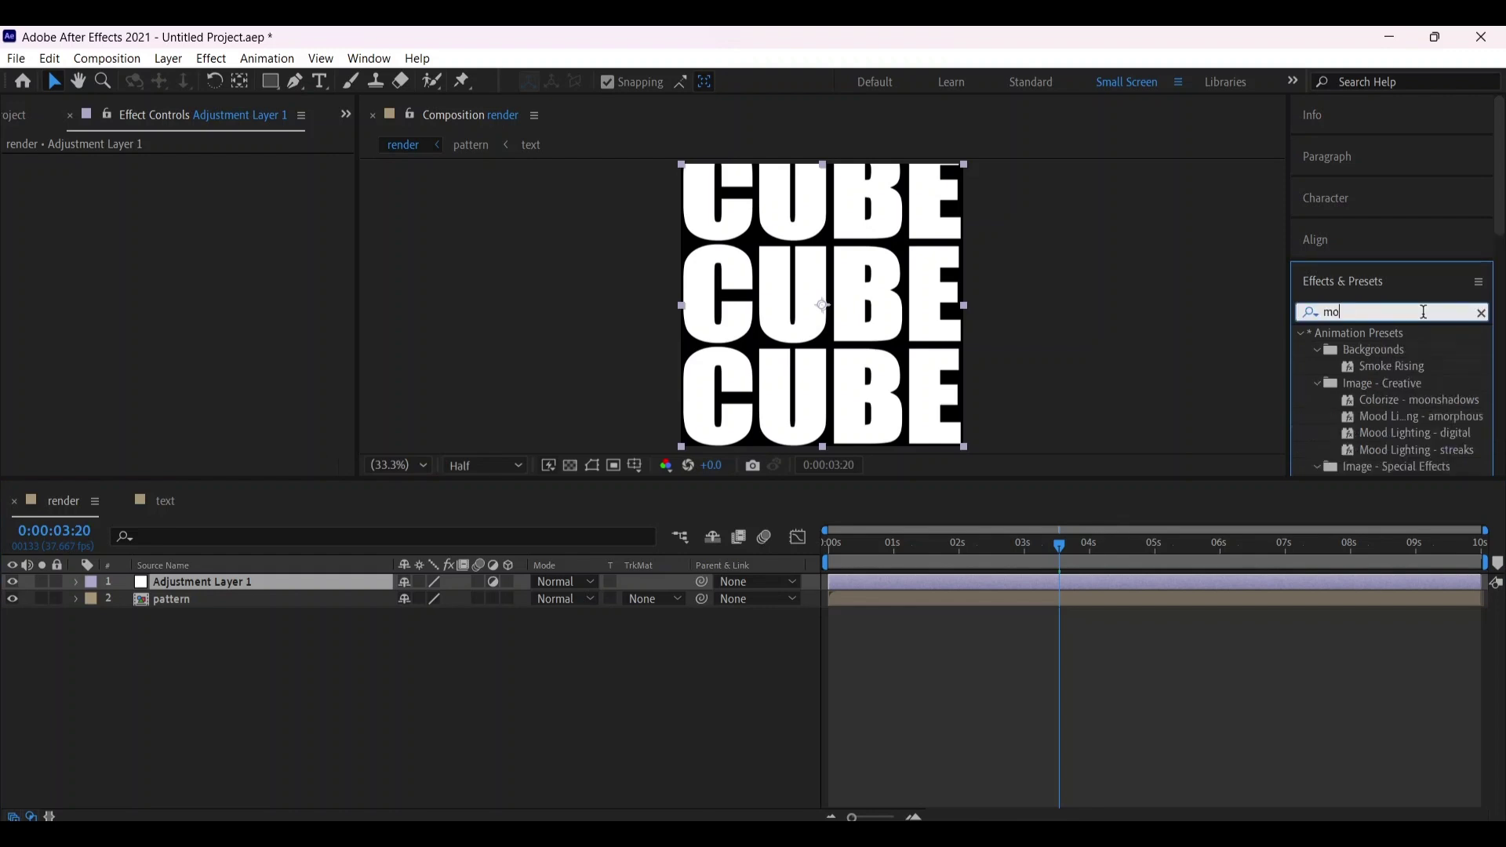
key("BackSpace")
type("scale")
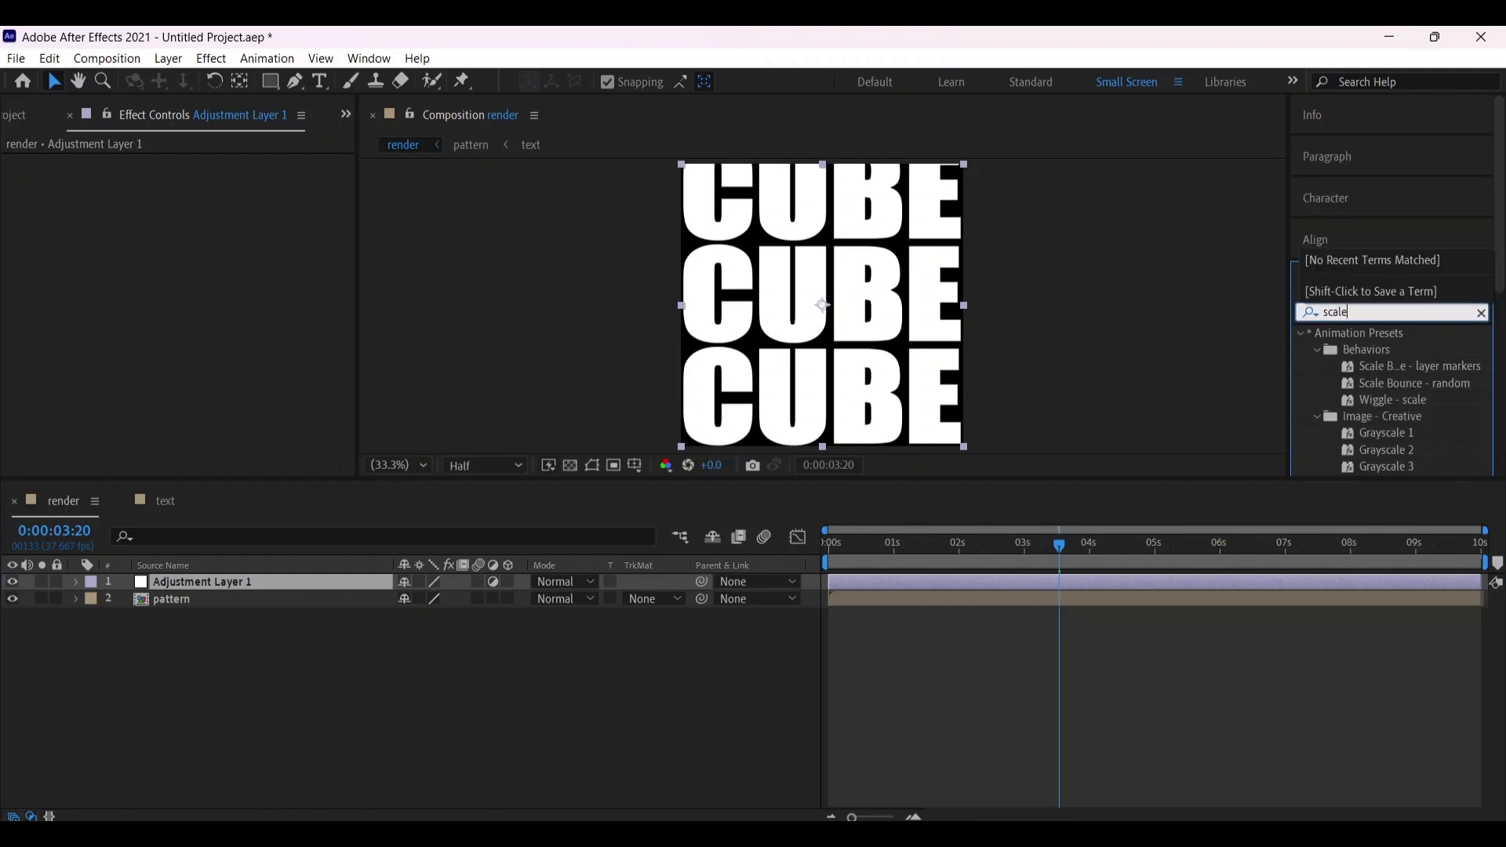
type(" wipe")
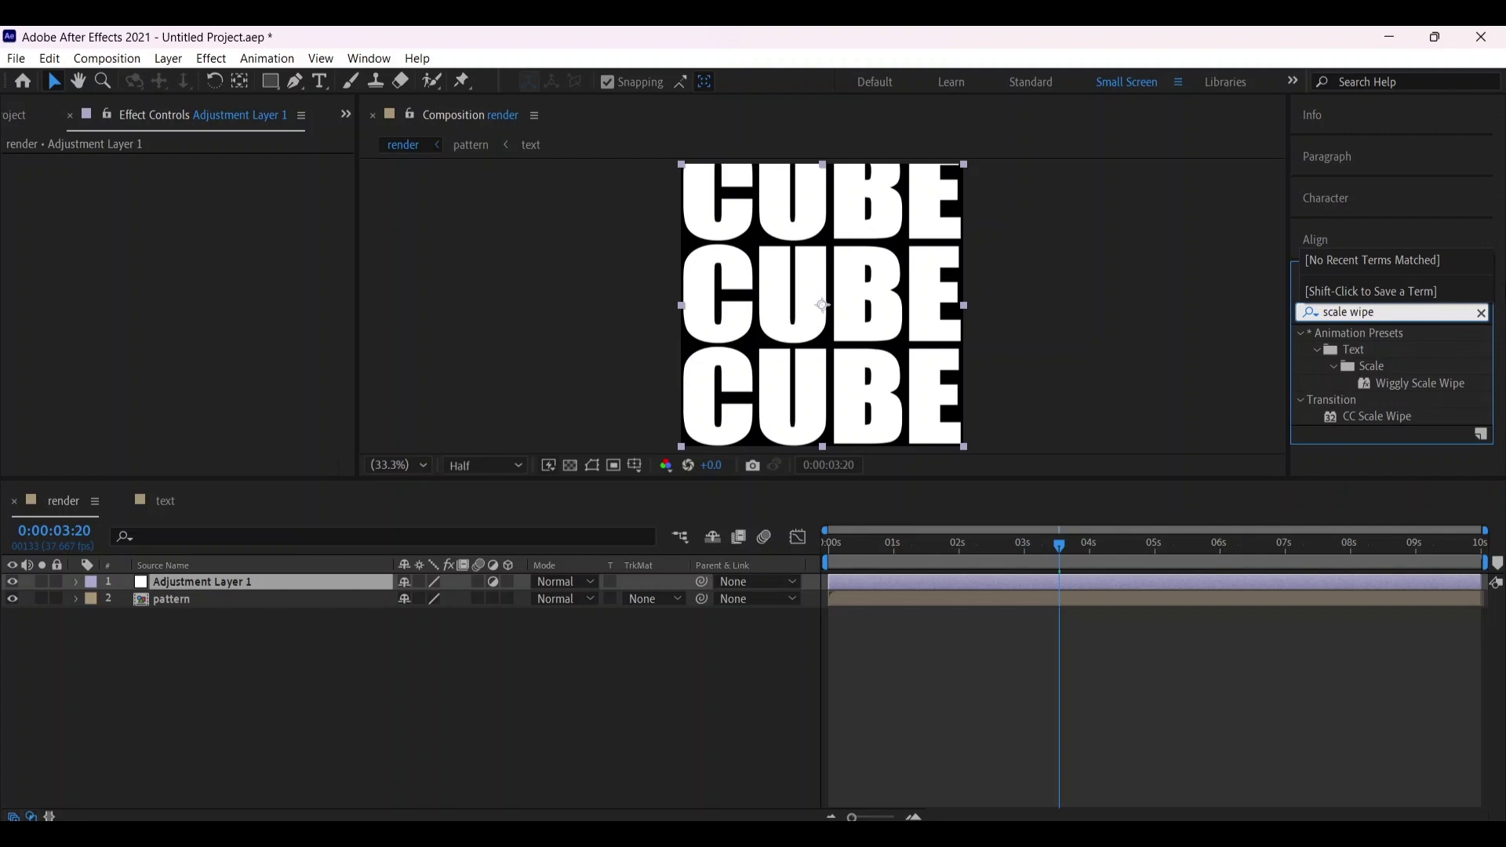
left_click_drag(1398, 411, 1177, 578)
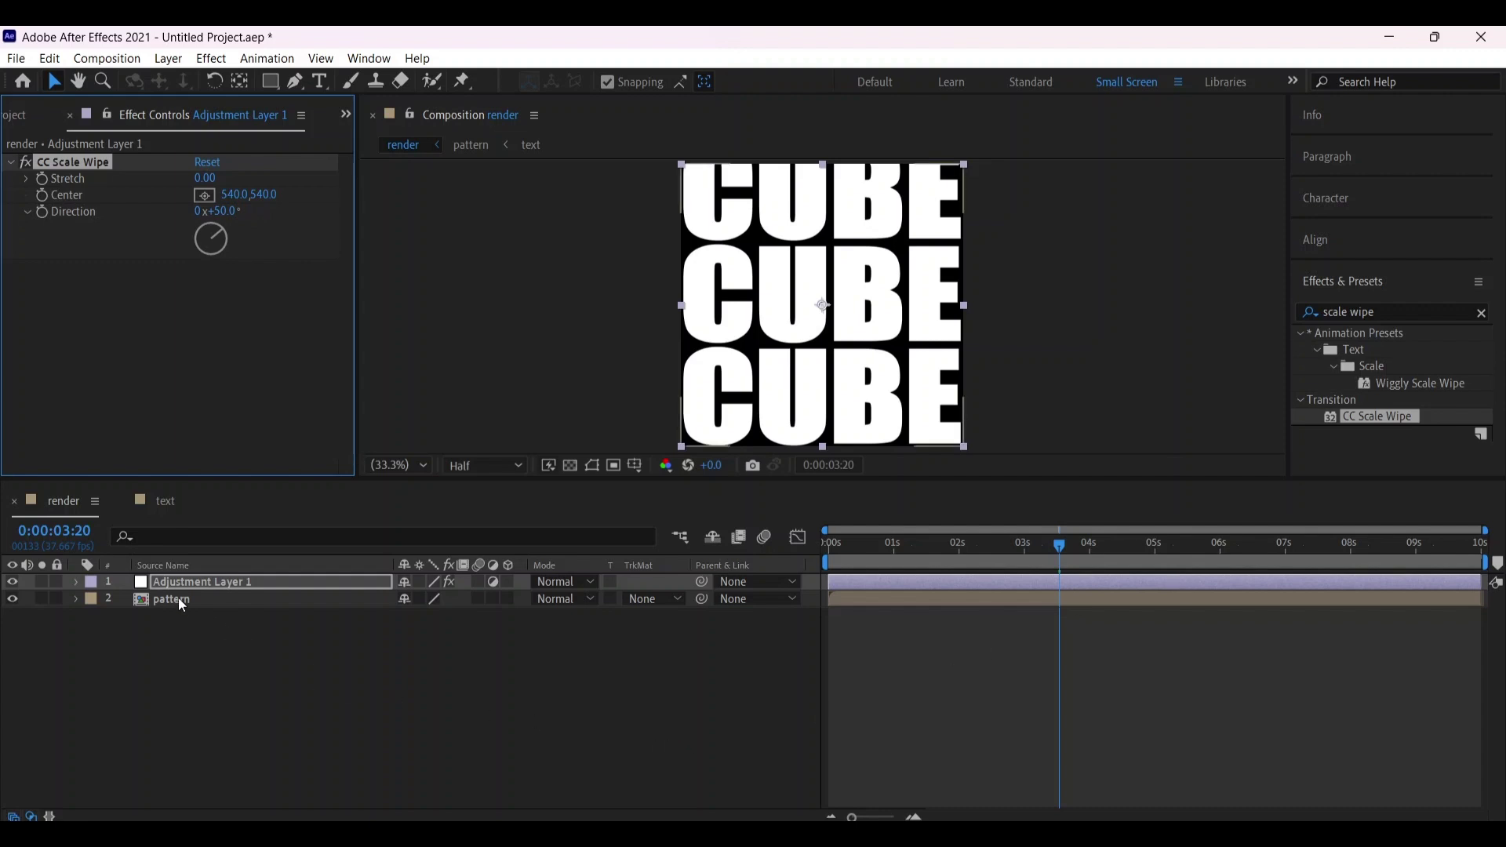
In the text composition, color the letters CU of CUBE red
left_click(152, 496)
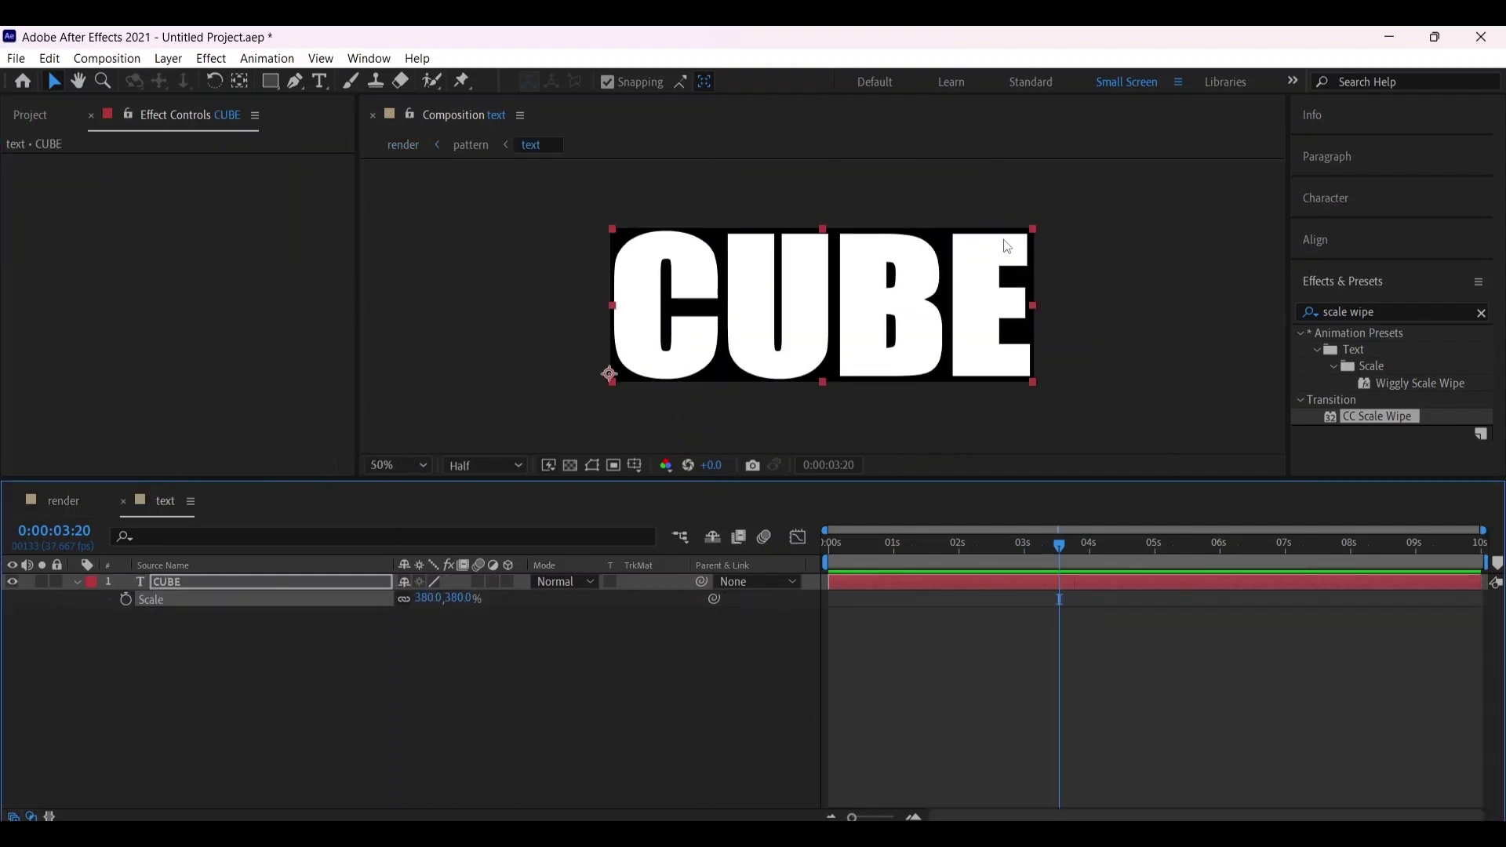
double_click(806, 314)
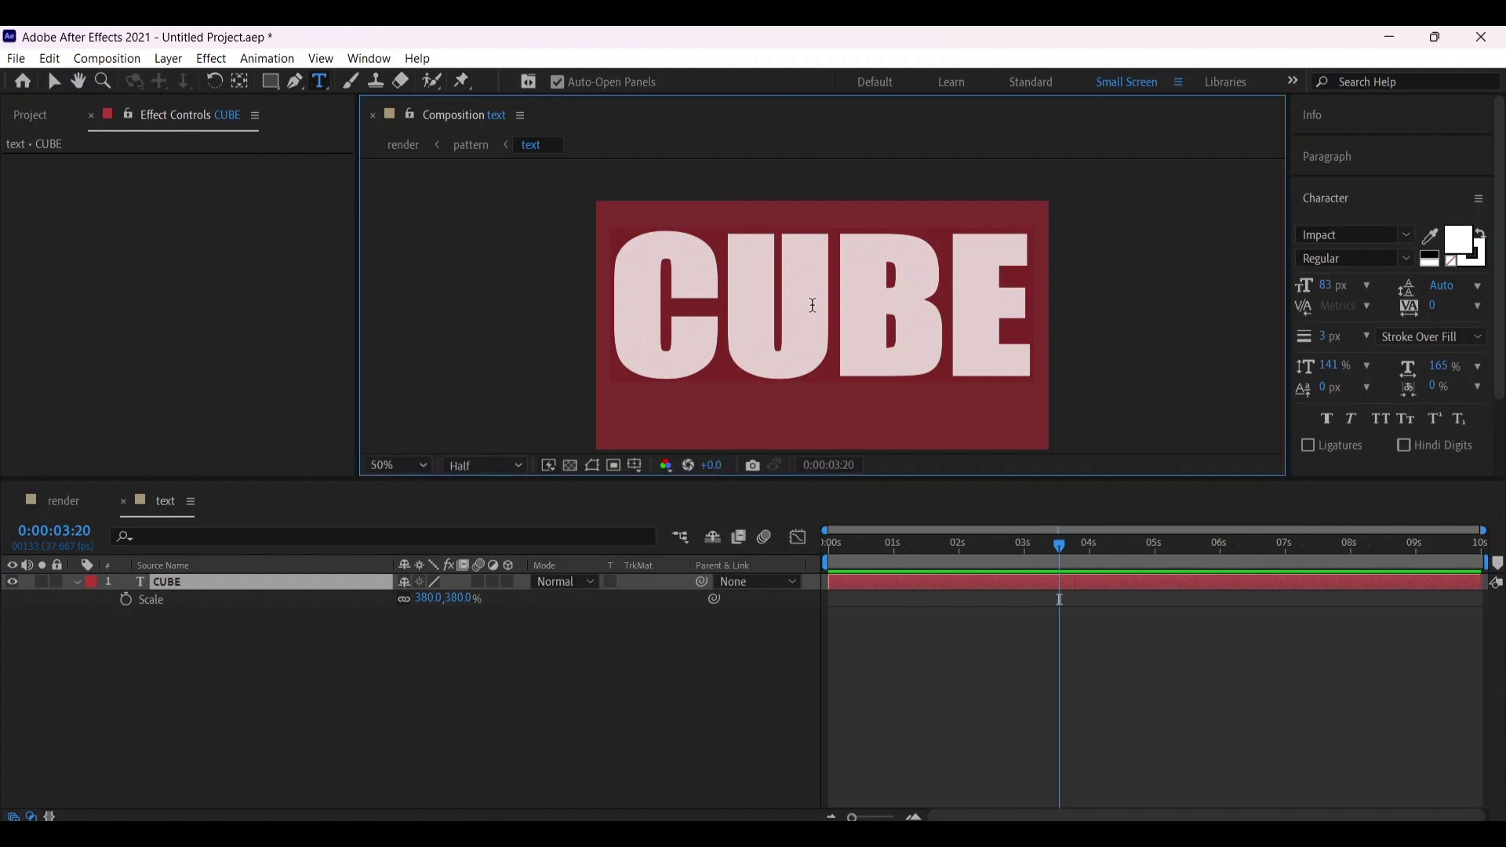
left_click(812, 305)
left_click_drag(814, 305, 652, 314)
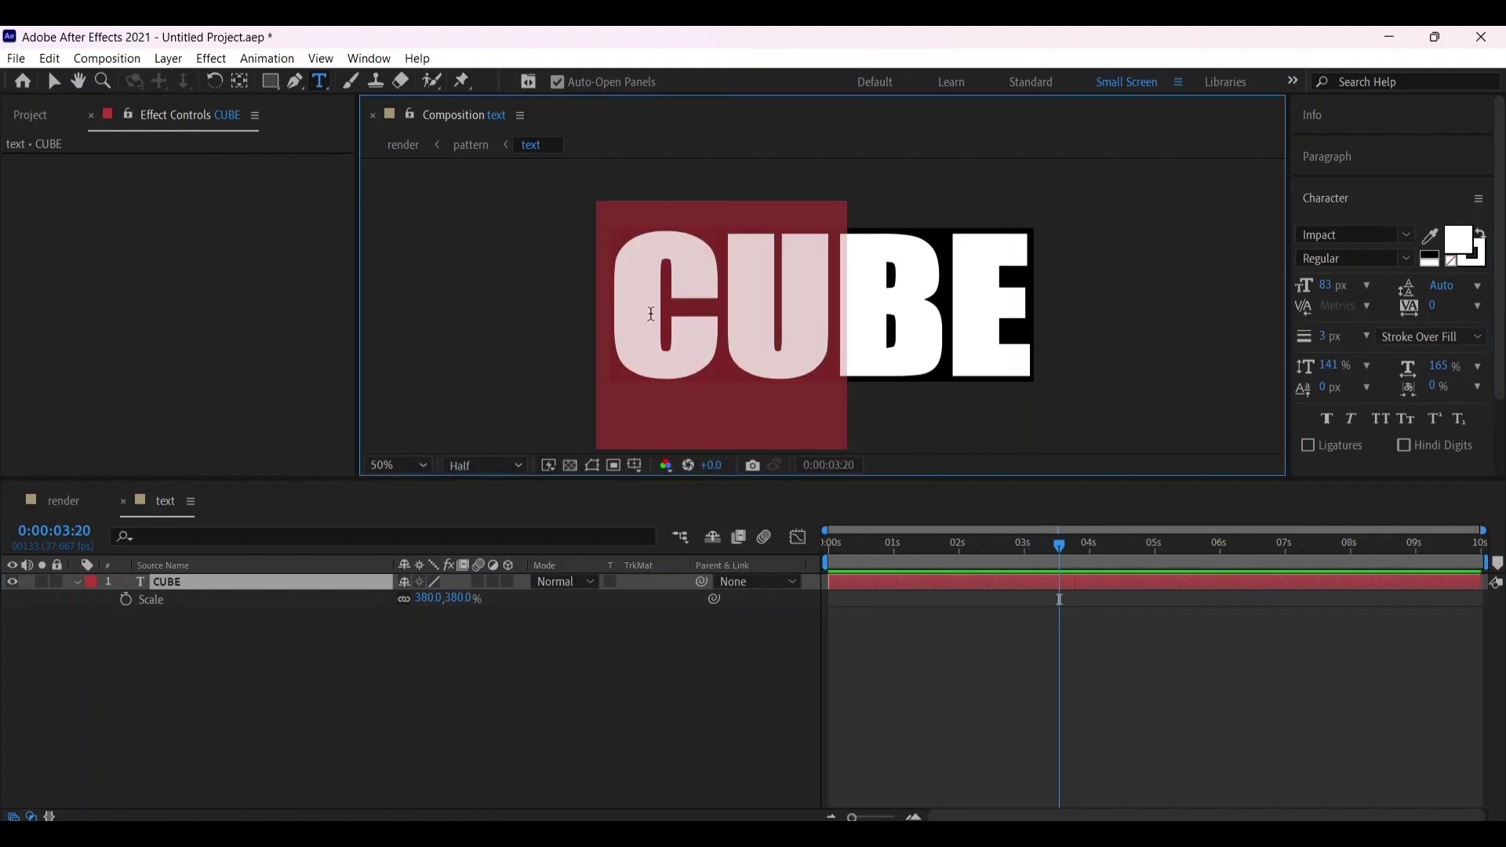
left_click(1457, 239)
key("Return")
Color the letters BE green and go back to the render composition
key("shift+End")
left_click(1457, 239)
key("Return")
left_click(626, 688)
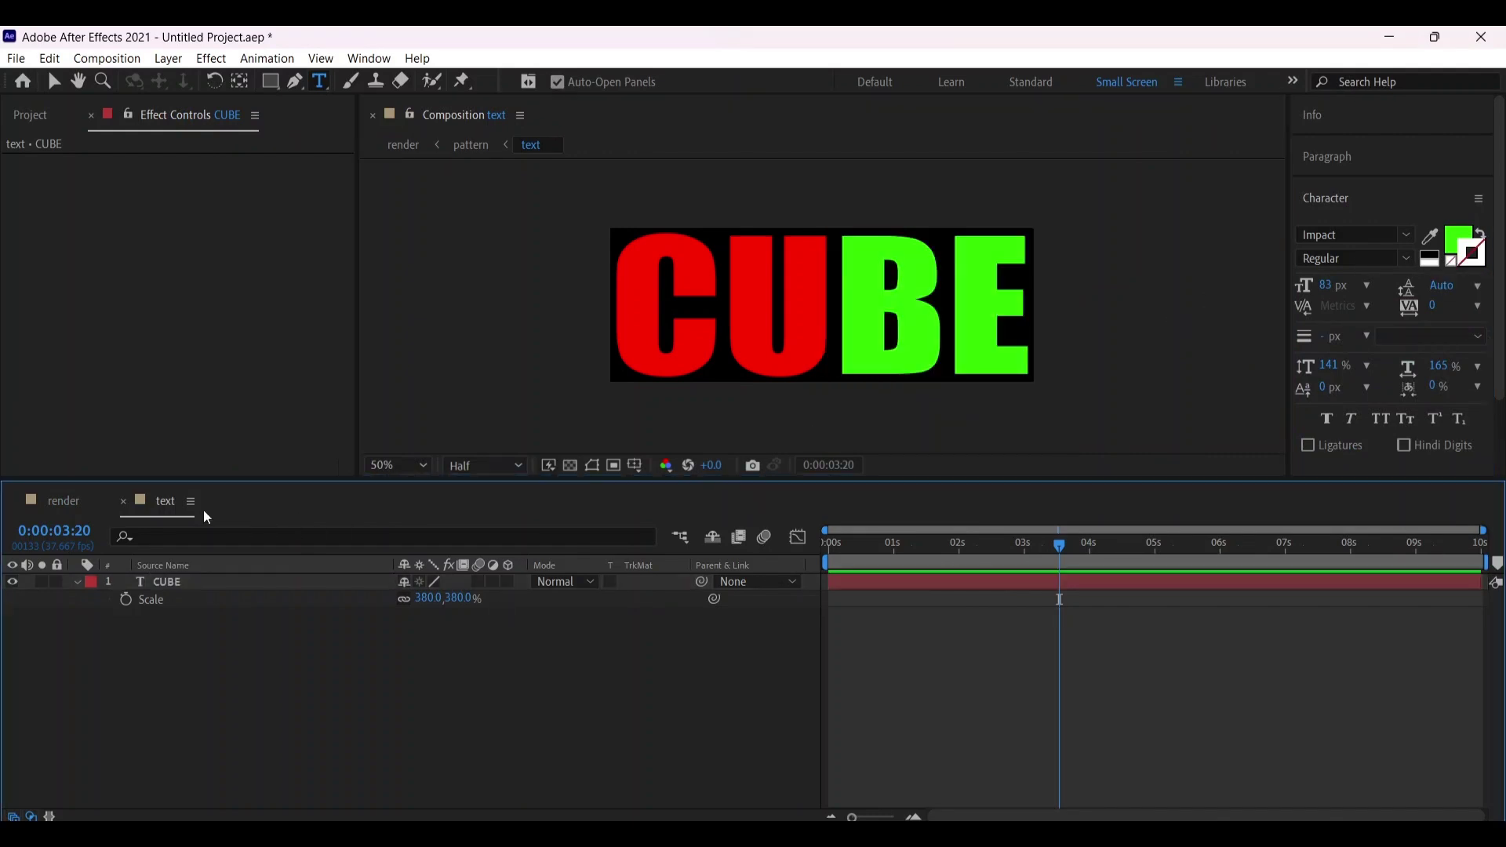
left_click(61, 502)
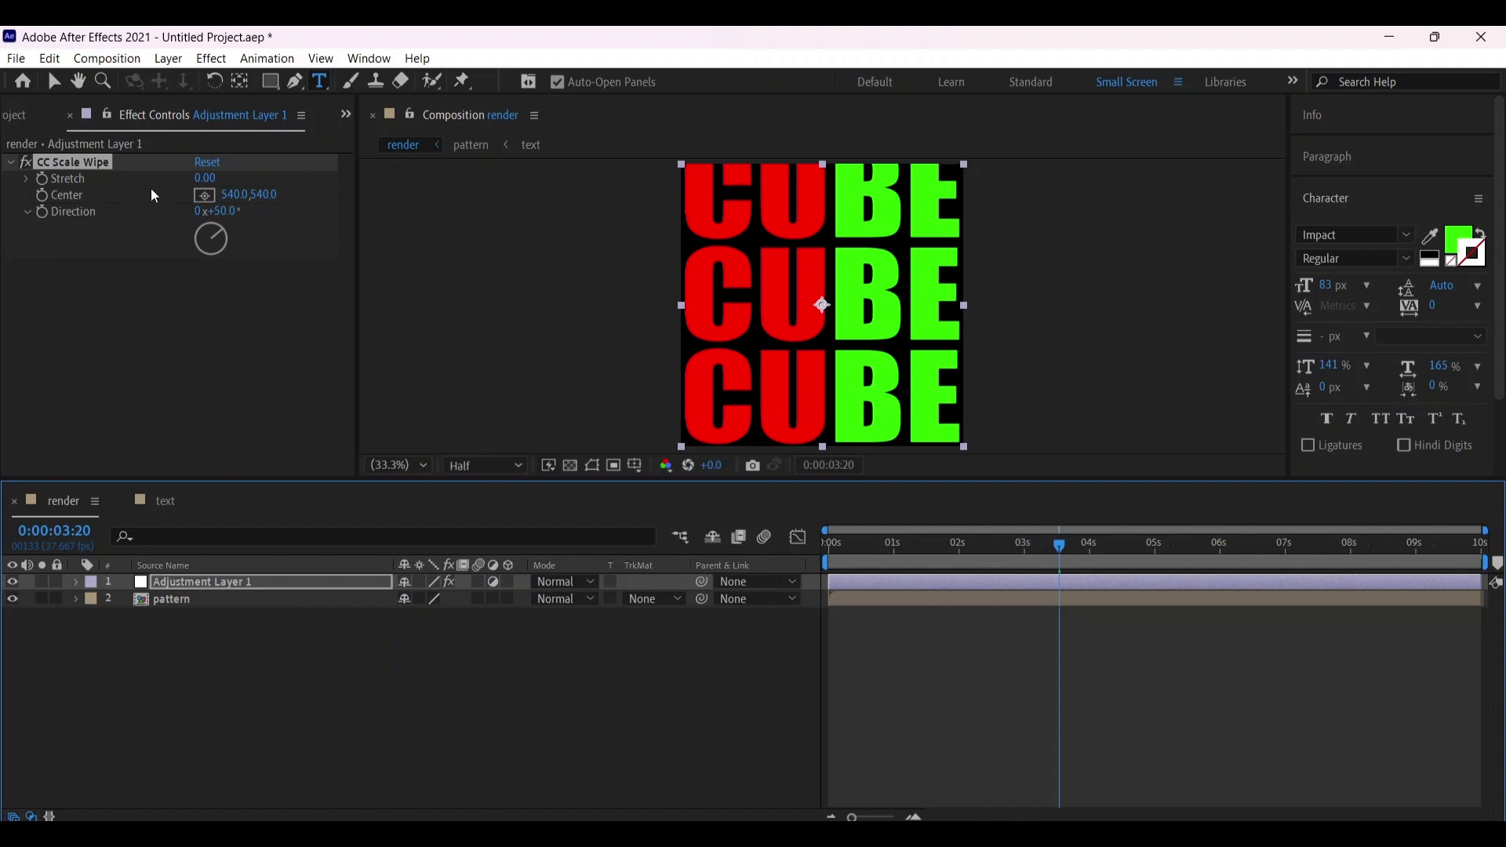
Raise CC Scale Wipe Stretch toward 44.1 and move its Center to 690,339
left_click_drag(202, 181, 246, 170)
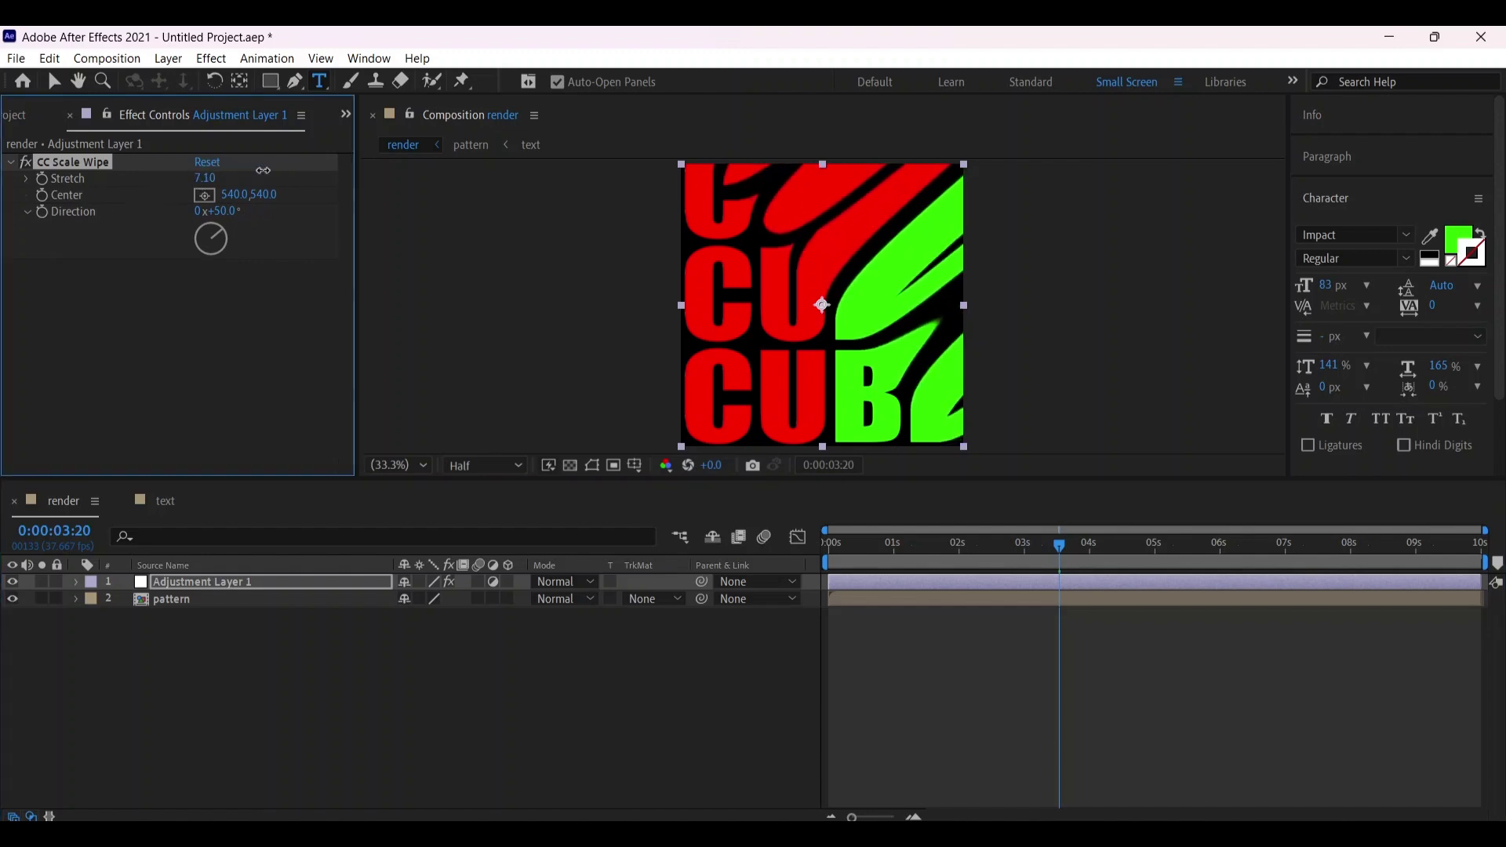
left_click_drag(263, 170, 275, 171)
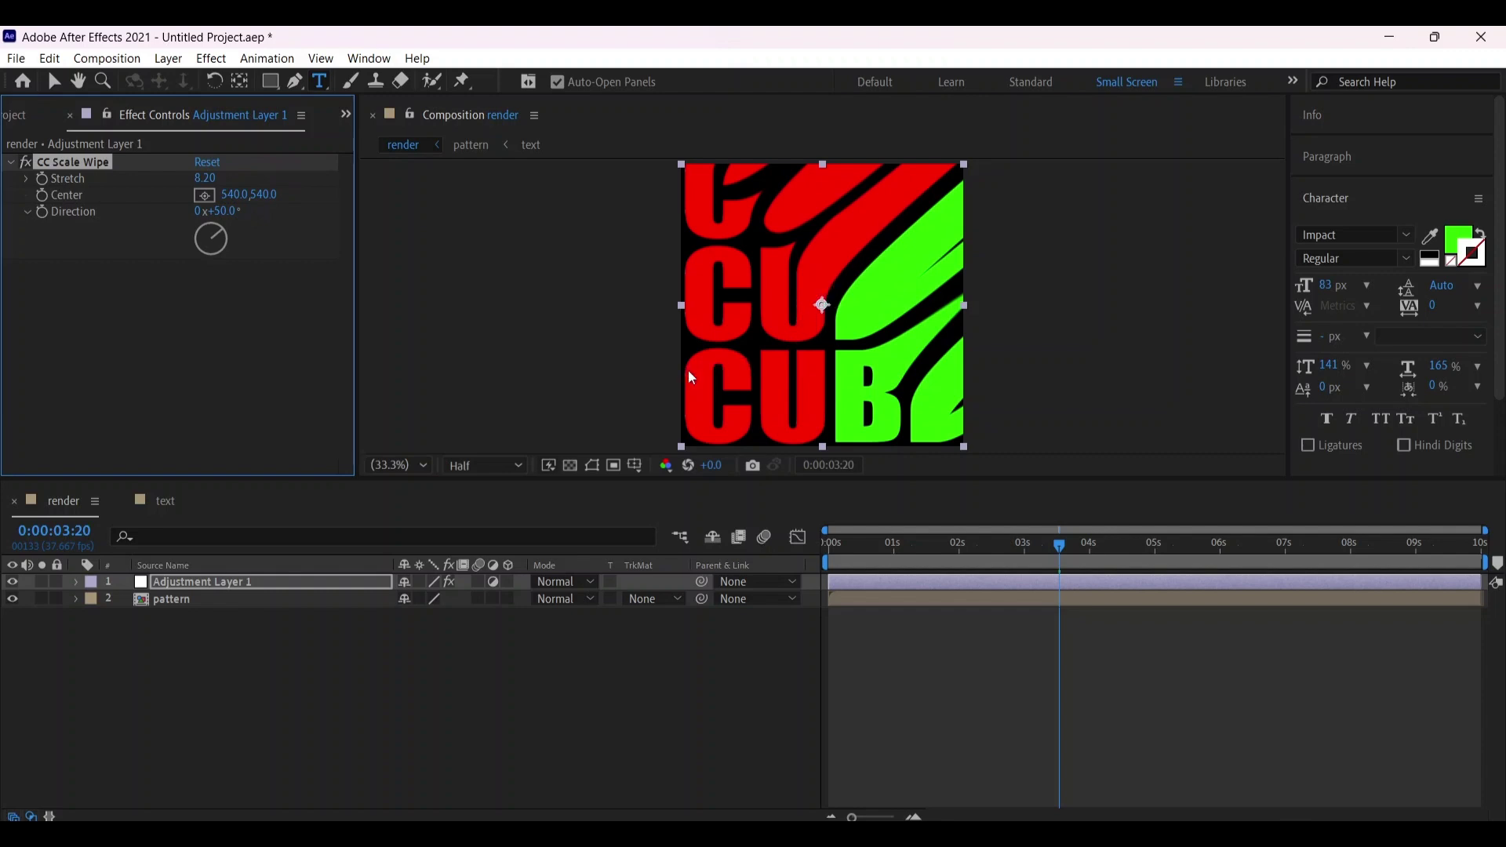
key("v")
left_click_drag(827, 306, 865, 253)
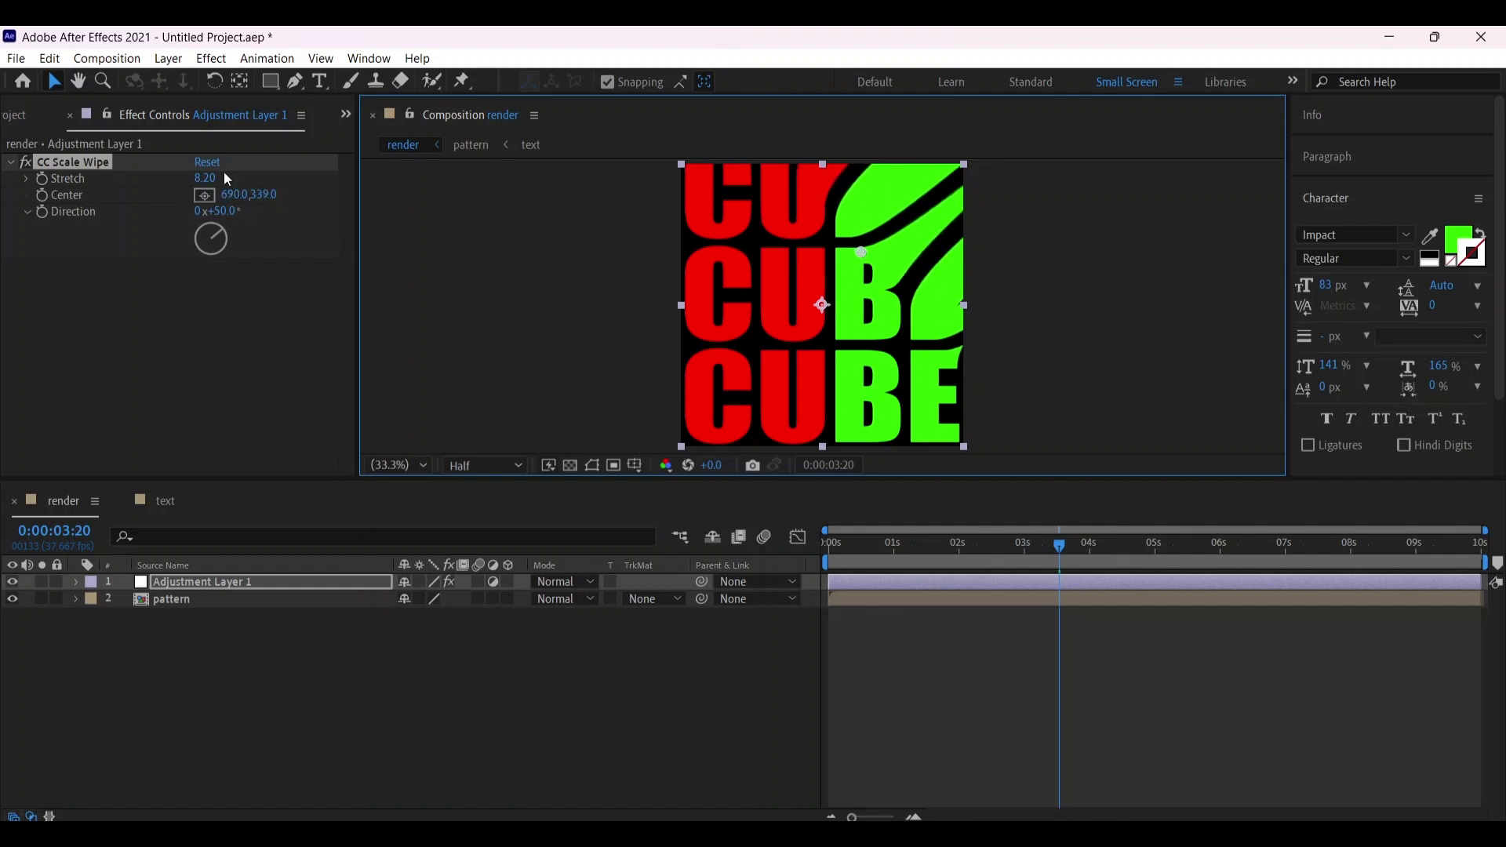
left_click_drag(207, 178, 371, 154)
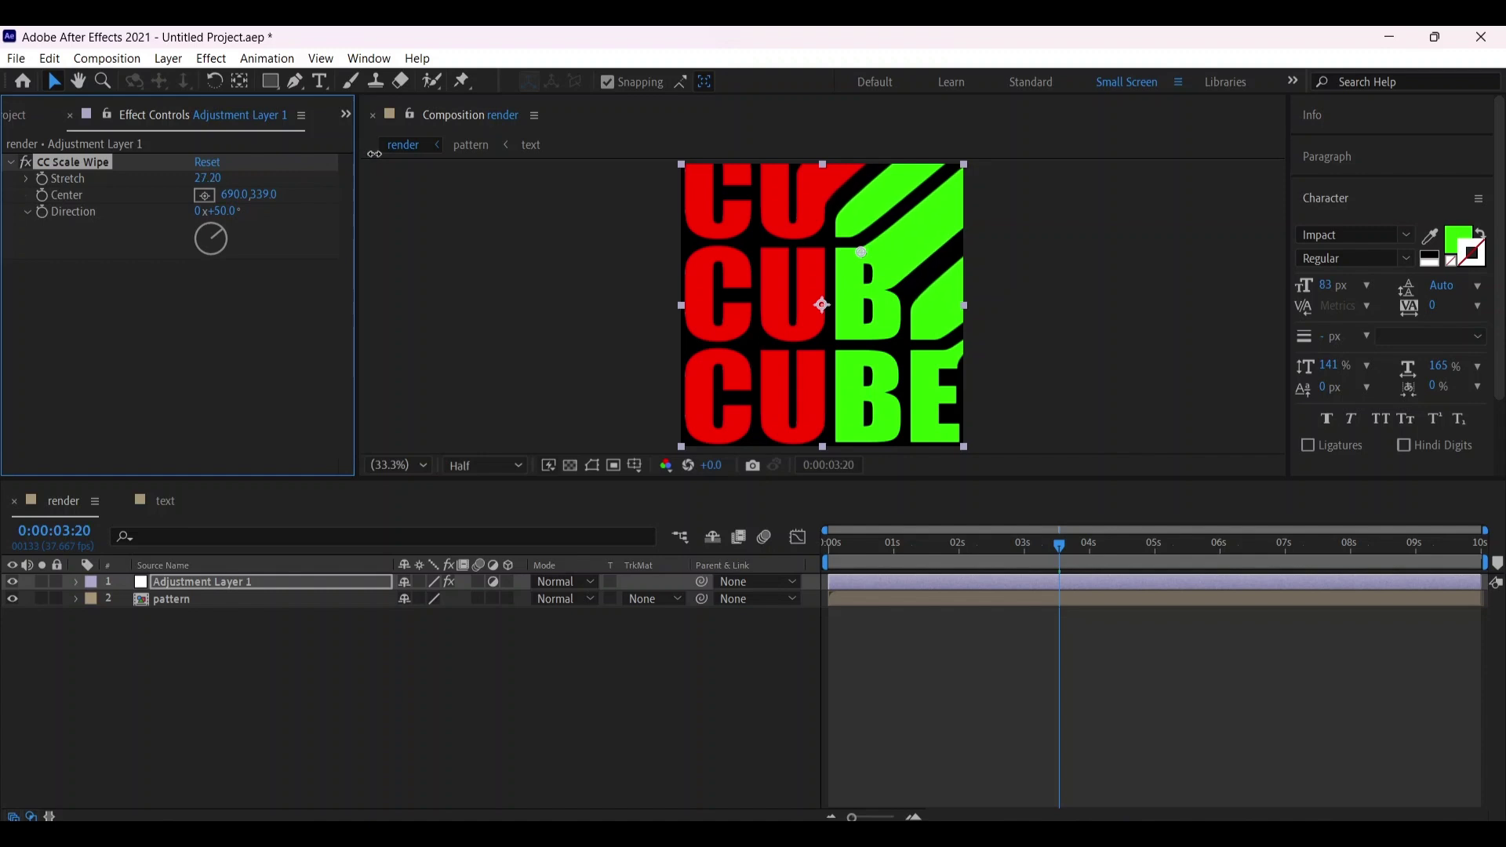
Set the CC Scale Wipe Direction to 45°
left_click(722, 394)
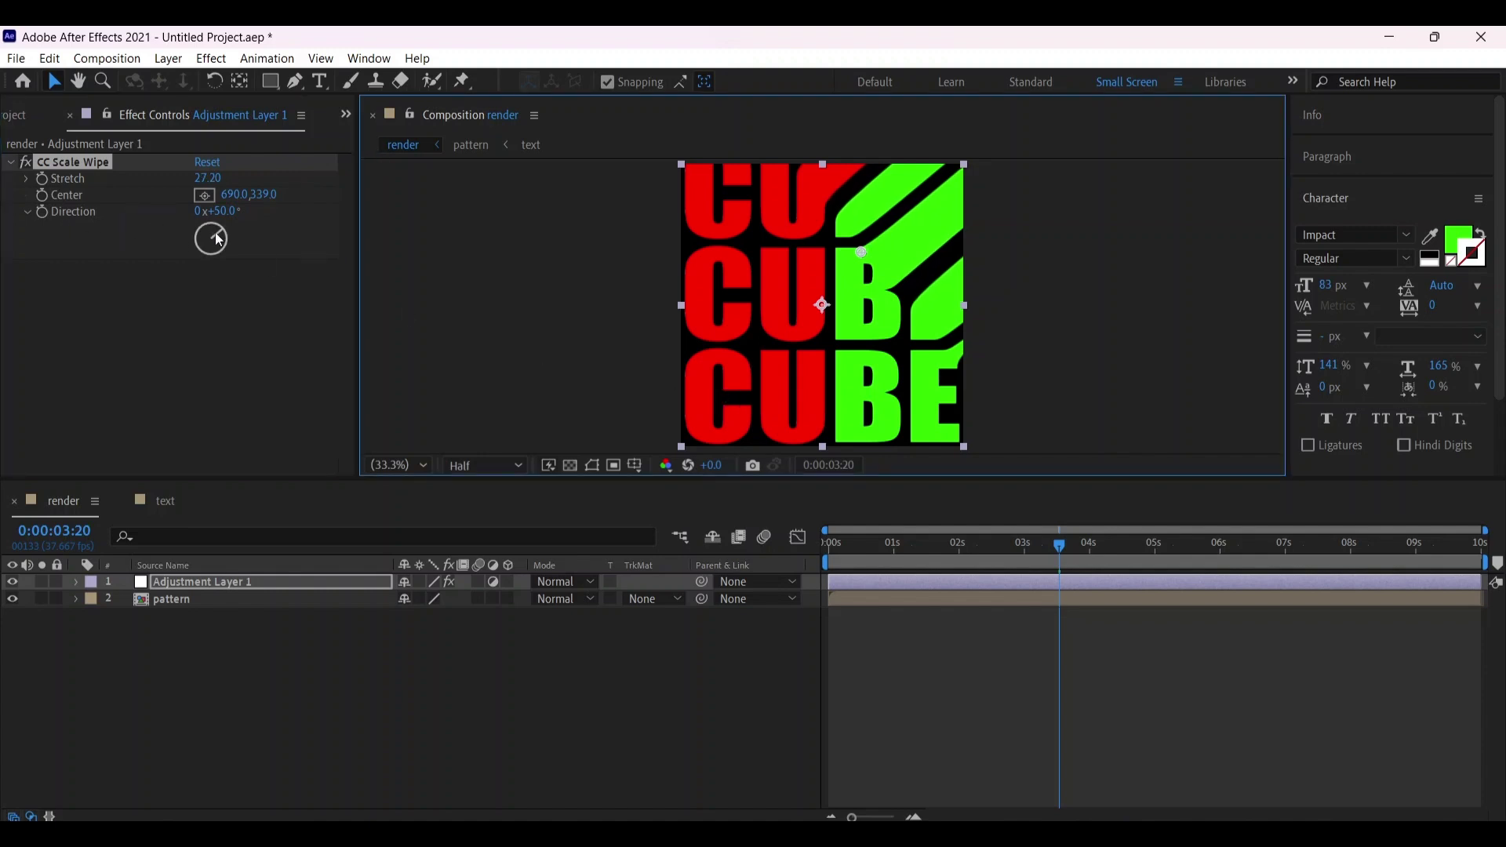
left_click_drag(221, 240, 222, 239)
left_click(209, 179)
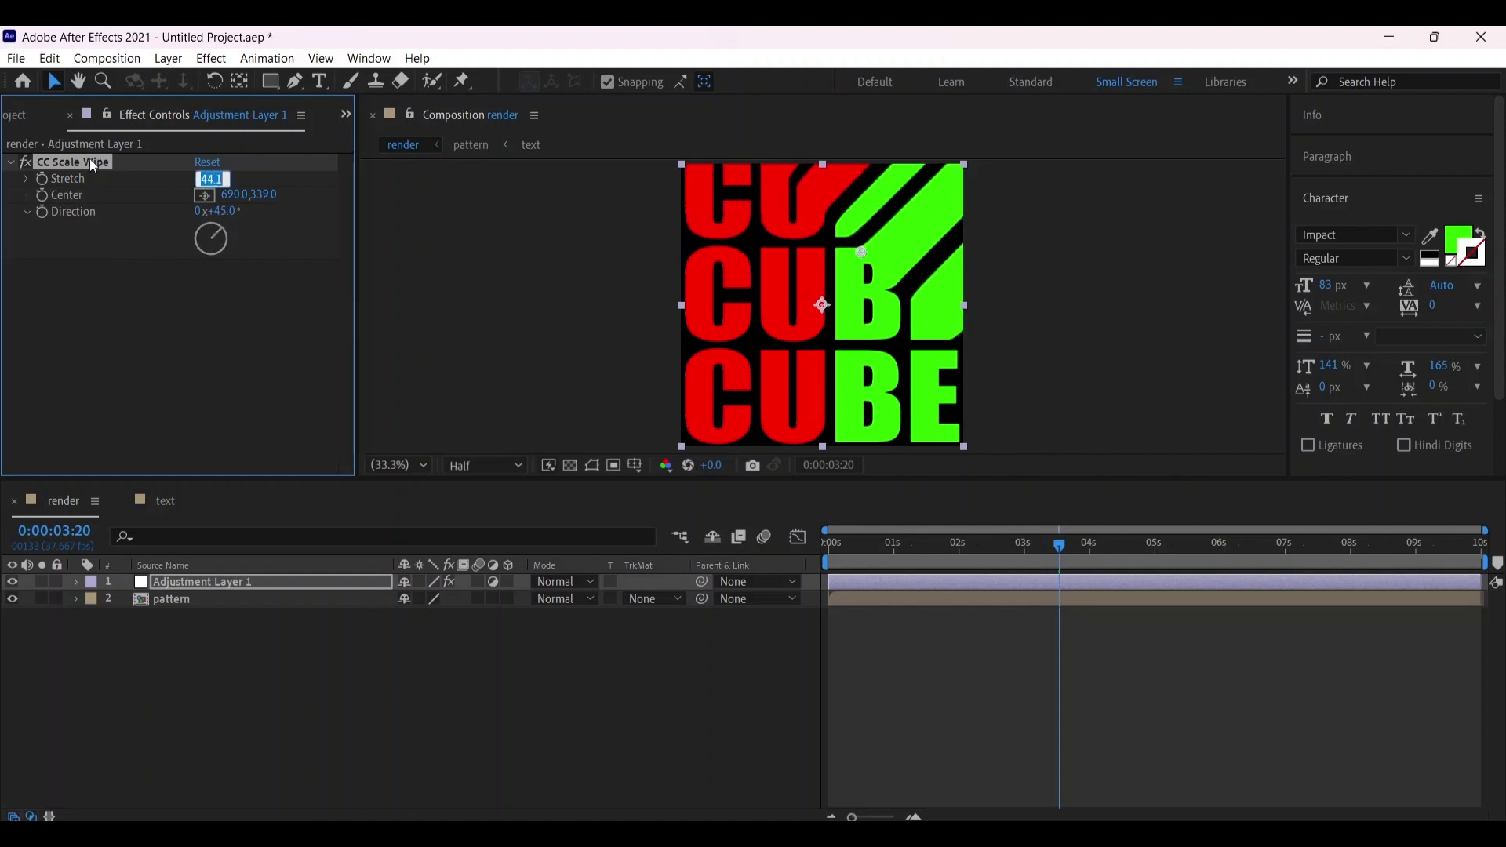
Keep Stretch at 44.10 and duplicate the wipe as CC Scale Wipe 2, Direction 208°, Center 315,762
left_click(87, 163)
key("ctrl+d")
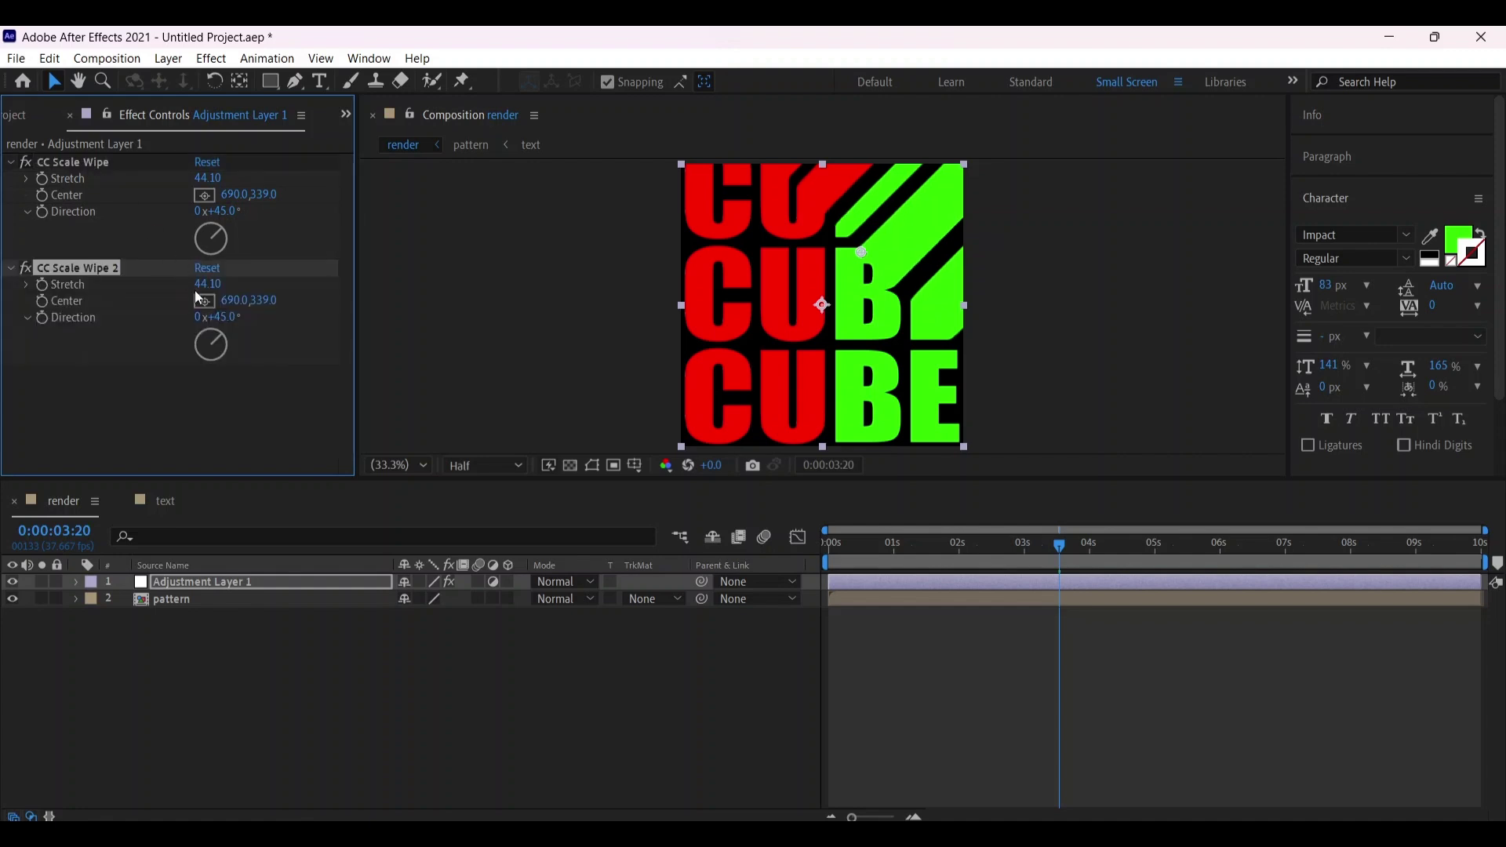
left_click_drag(220, 337, 191, 379)
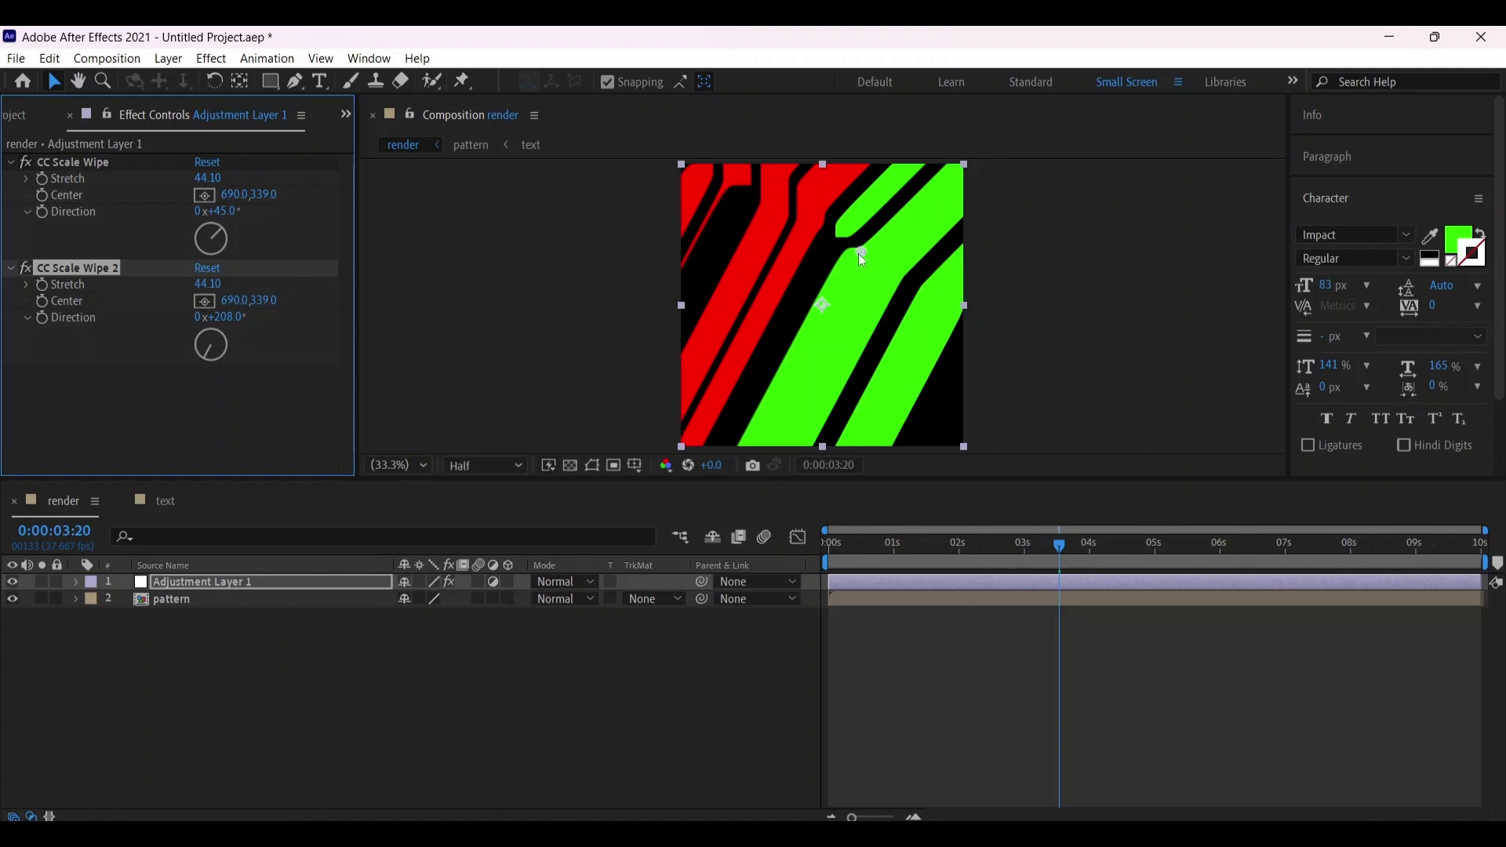
left_click_drag(860, 255, 760, 364)
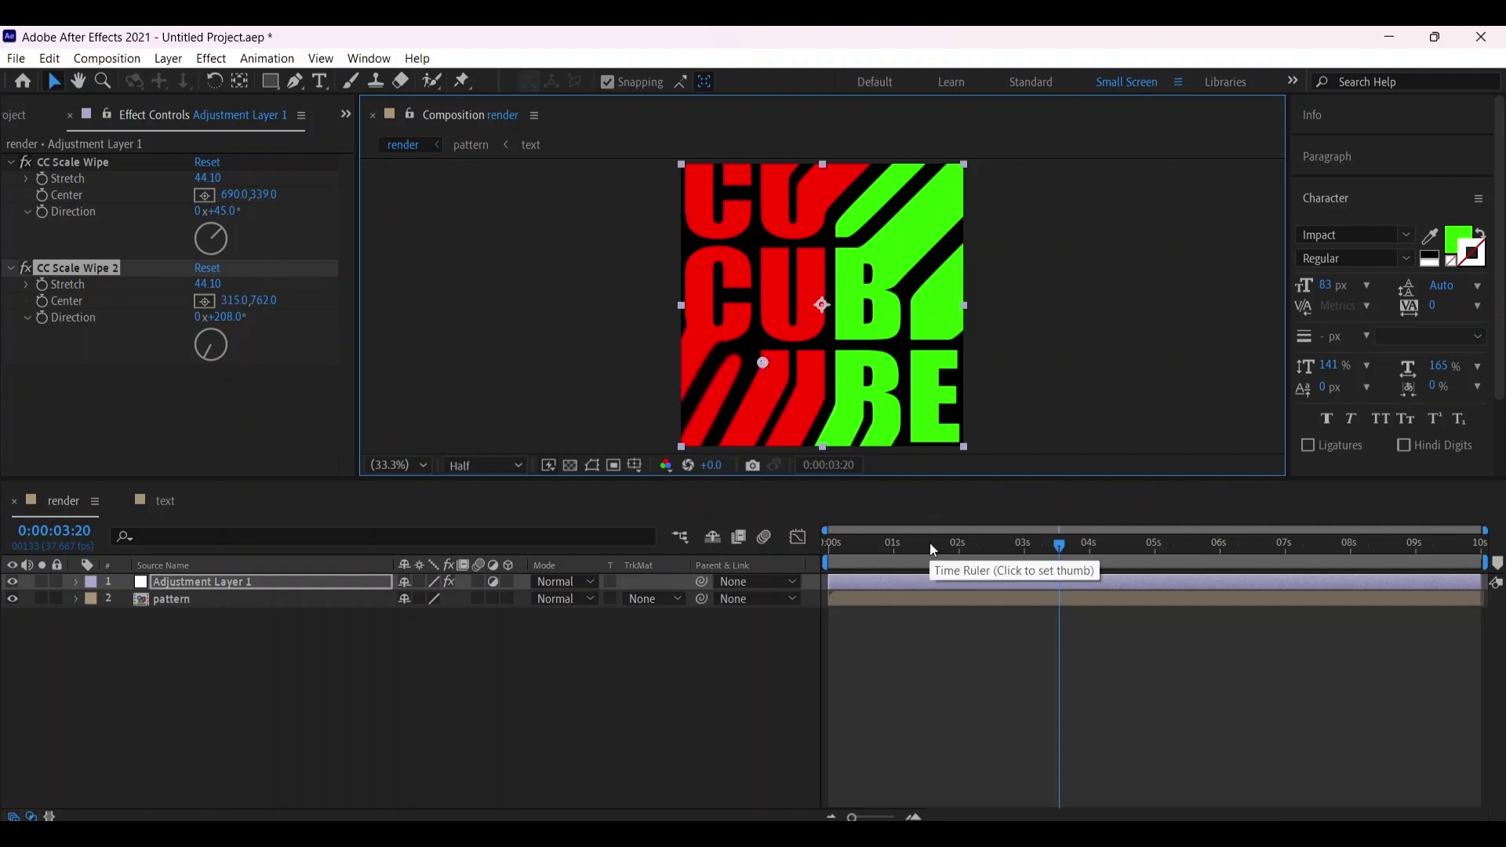
Jump to 0:00:00:00 and play the preview
key("Home")
key("space")
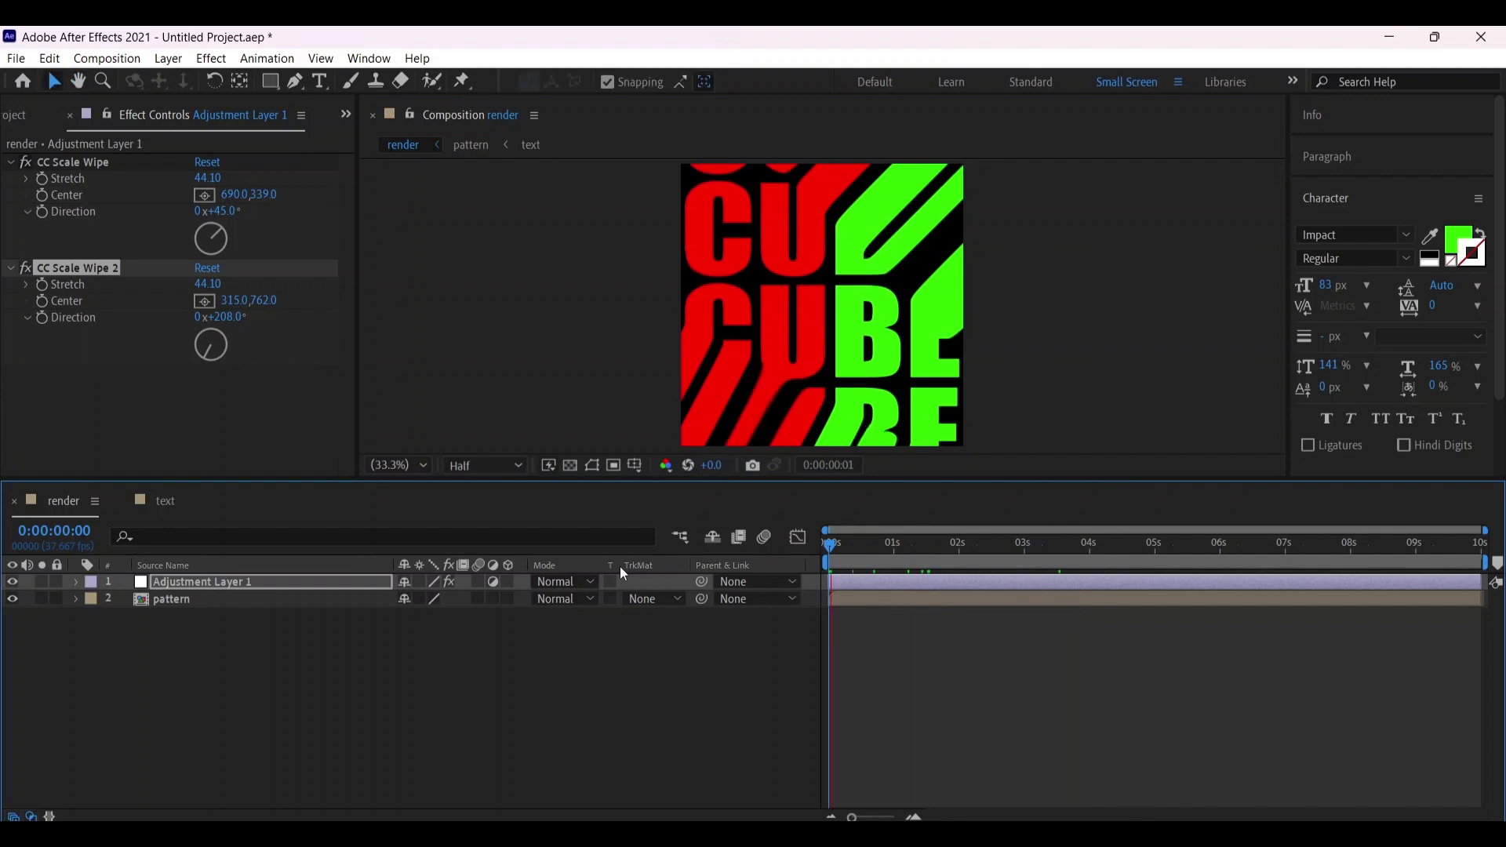